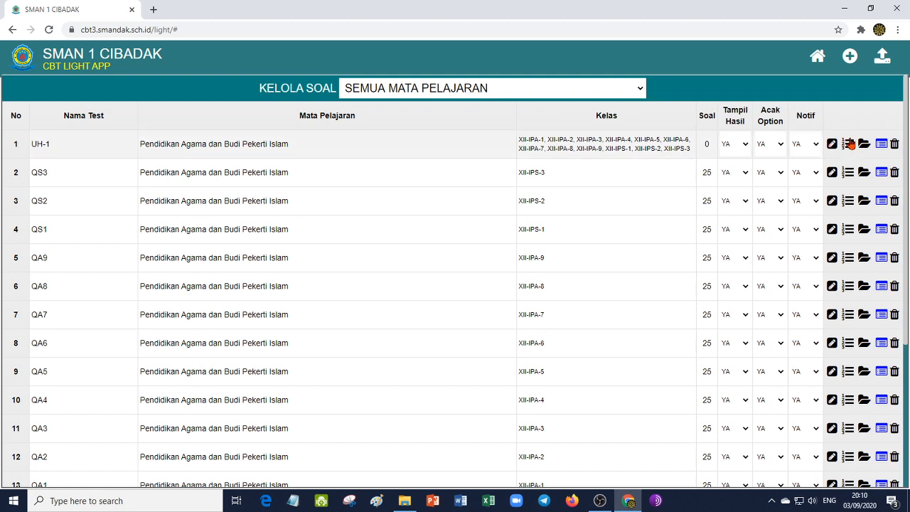
- Open the question list of the UH-1 test and start a new PG+Gambar+Equation question
click(849, 144)
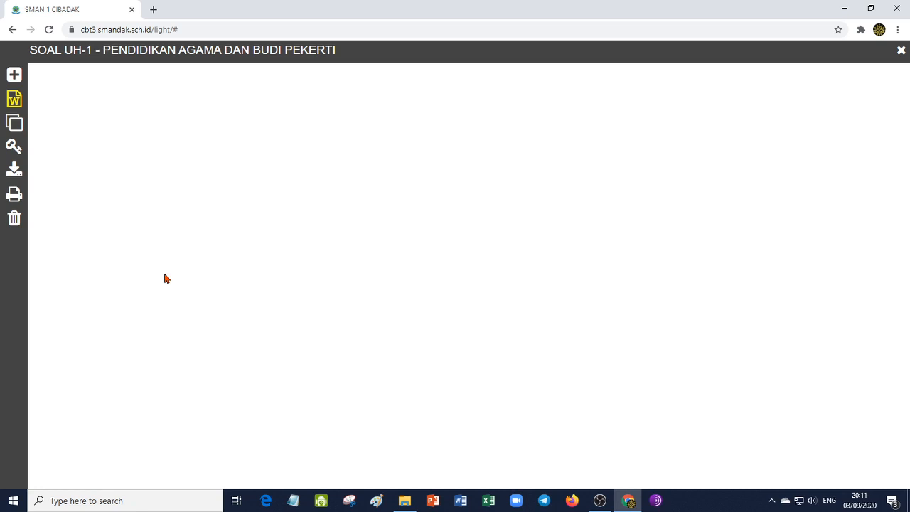
click(14, 76)
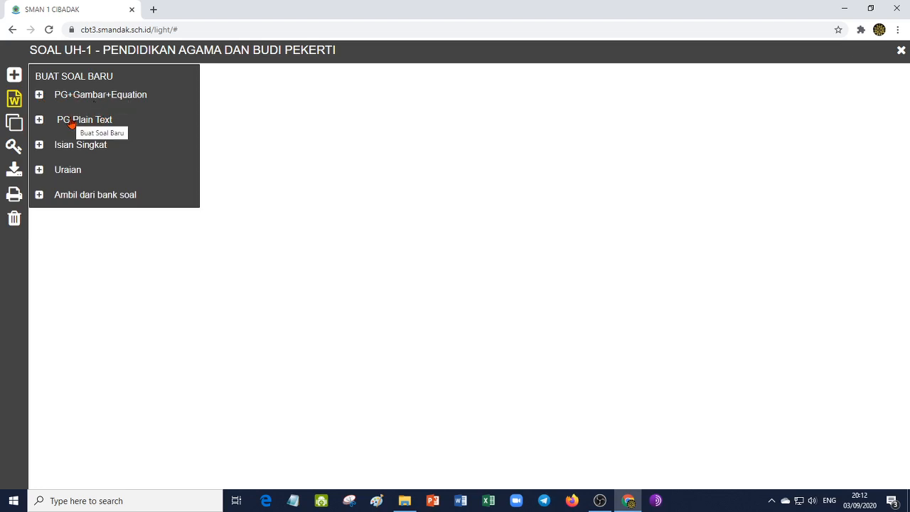
click(70, 98)
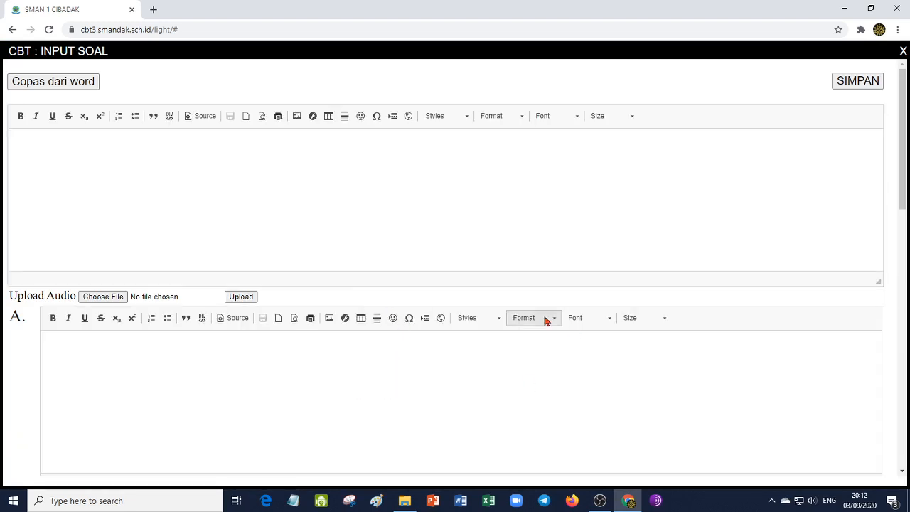
scroll(903, 135, down, 3)
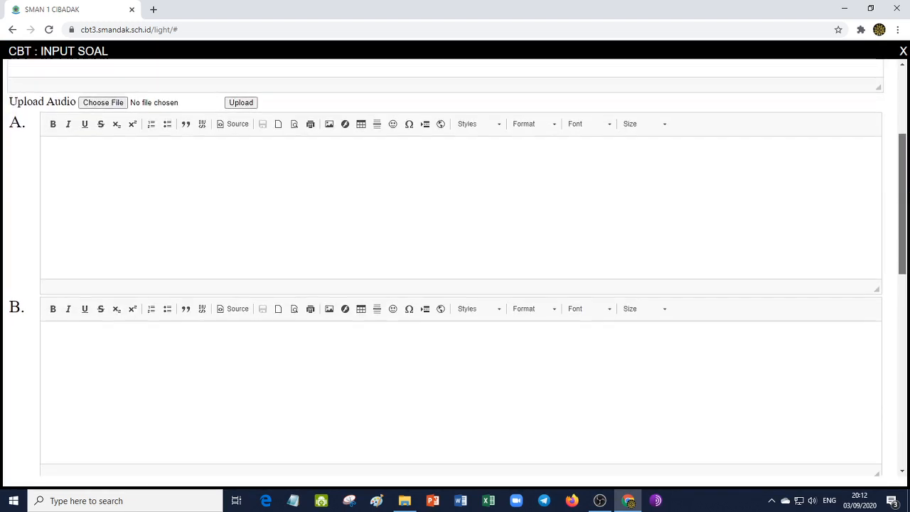
drag(902, 156, 908, 91)
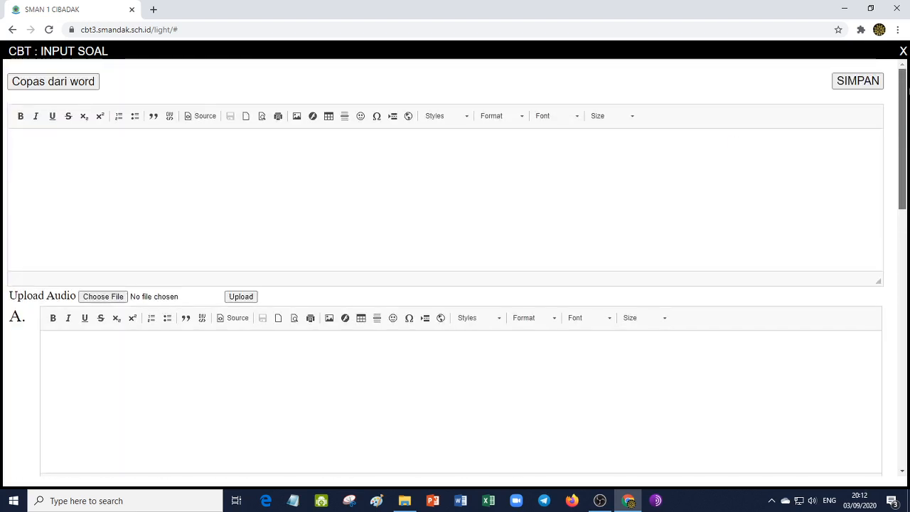
- Enter the sample question text "jsdhskah" and fill answer option A with "hdksah"
click(33, 149)
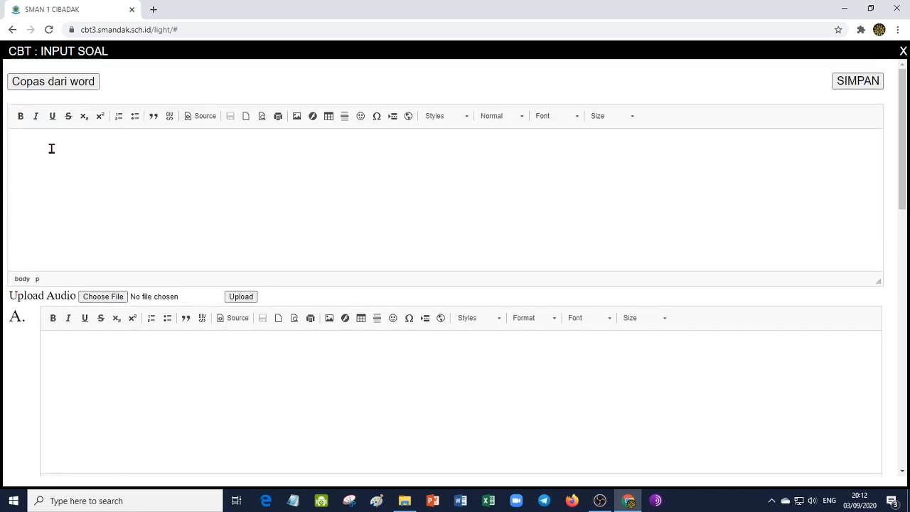
text(1)
text(jsdhskah)
click(67, 343)
scroll(185, 358, down, 1)
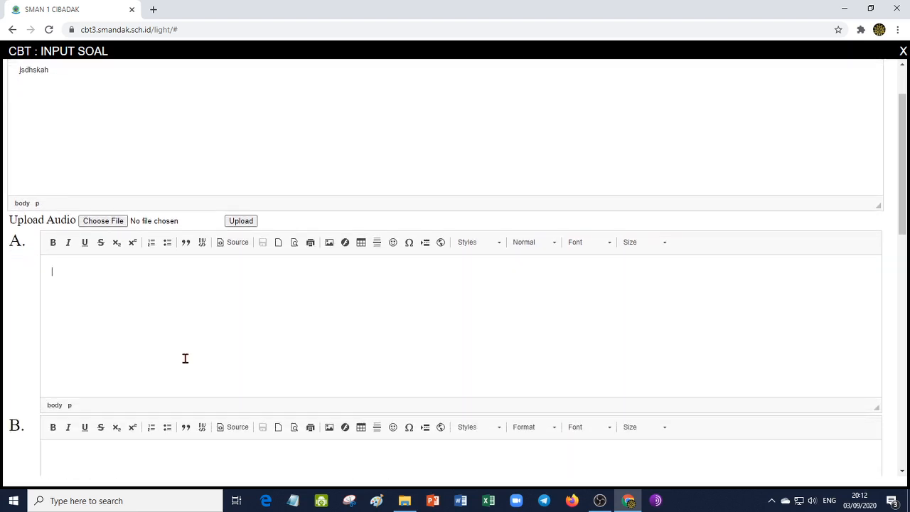
scroll(184, 358, down, 1)
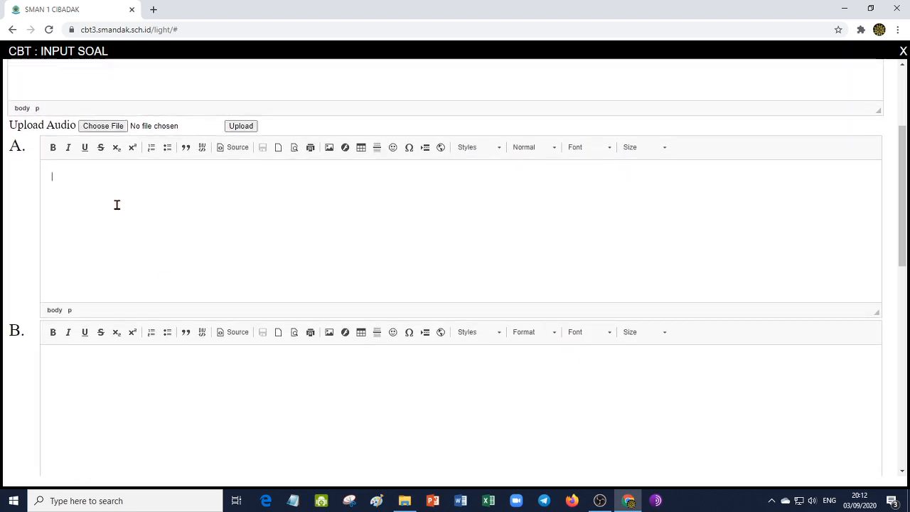
text(hdksah)
- Fill answer option B with "sadlsa" and option C with "sdlfsd;l"
click(120, 390)
text(sadlsa)
scroll(120, 388, down, 3)
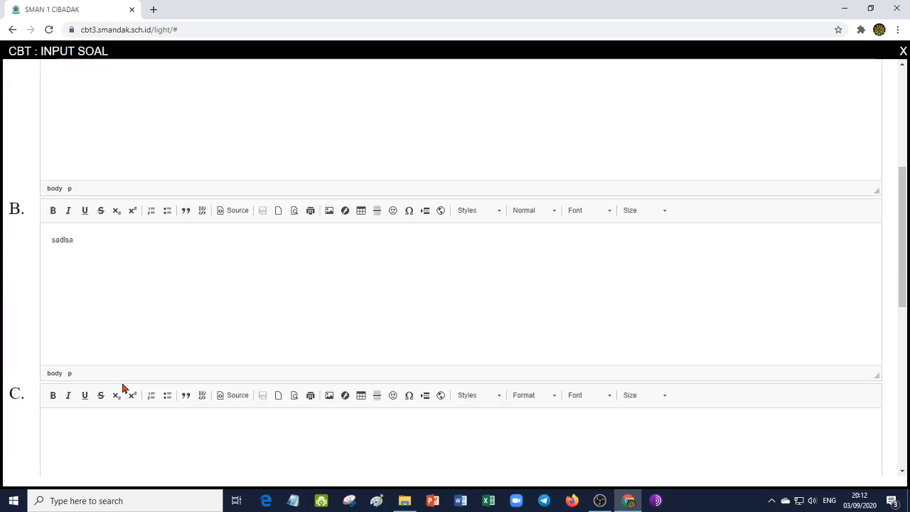
click(116, 395)
text(sdlfsd;l)
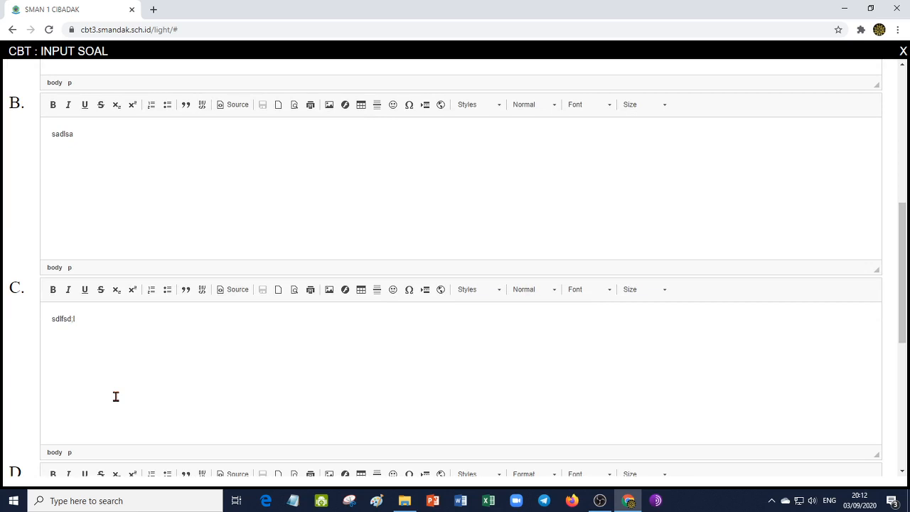
- Fill answer option D with "'sdfl" and option E with "sald'sald"
scroll(115, 396, down, 2)
click(121, 401)
text('sdfl)
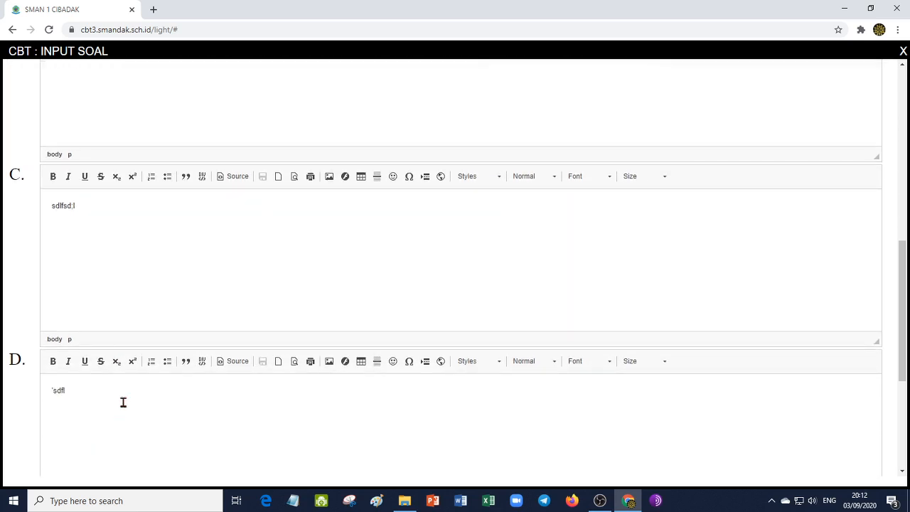
scroll(127, 439, down, 3)
click(112, 436)
text(sa)
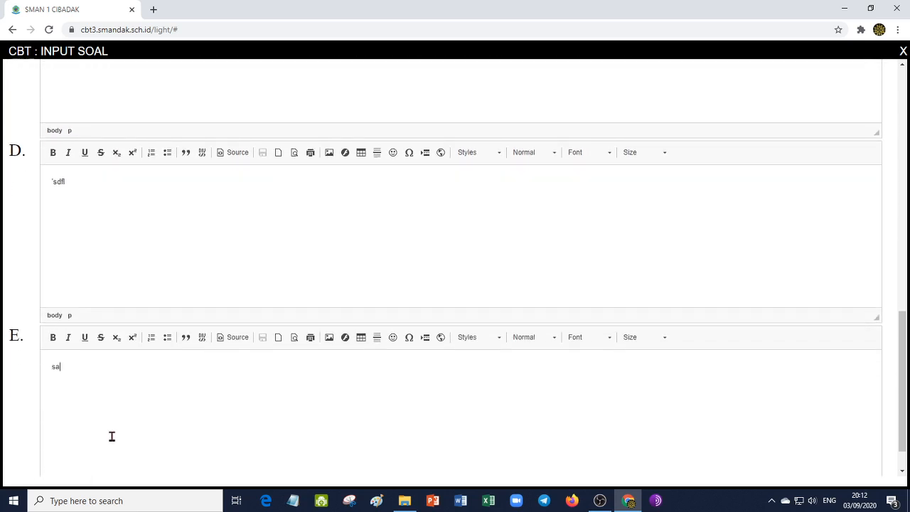
text(ld'sald)
- View the Copas dari word input window of the question form and close it without submitting
scroll(498, 349, up, 6)
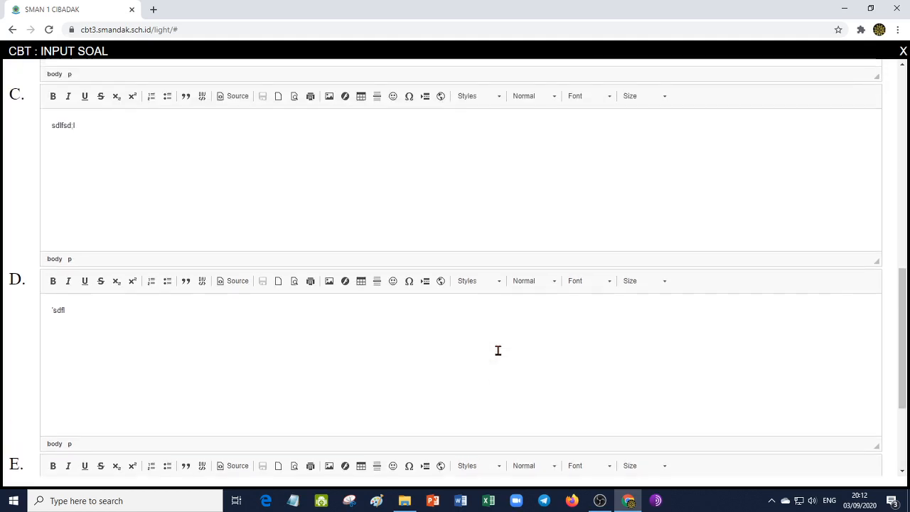
scroll(497, 350, up, 3)
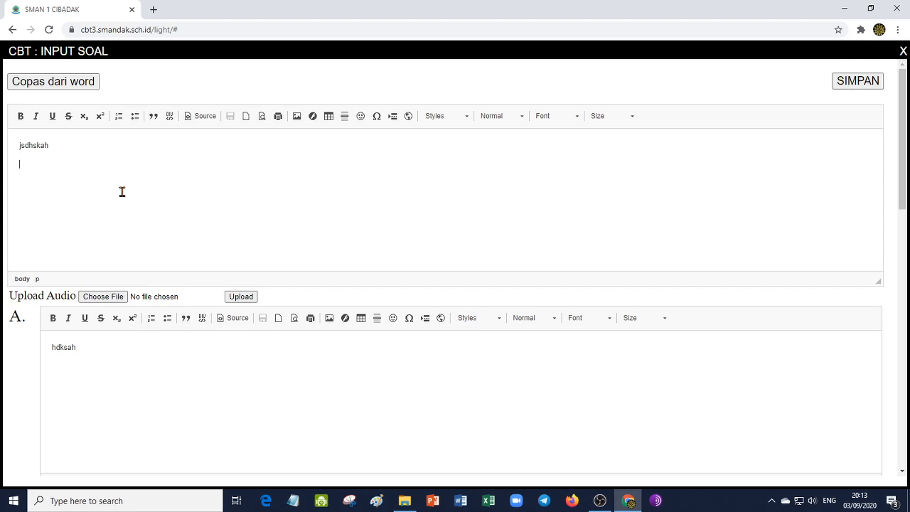
click(53, 85)
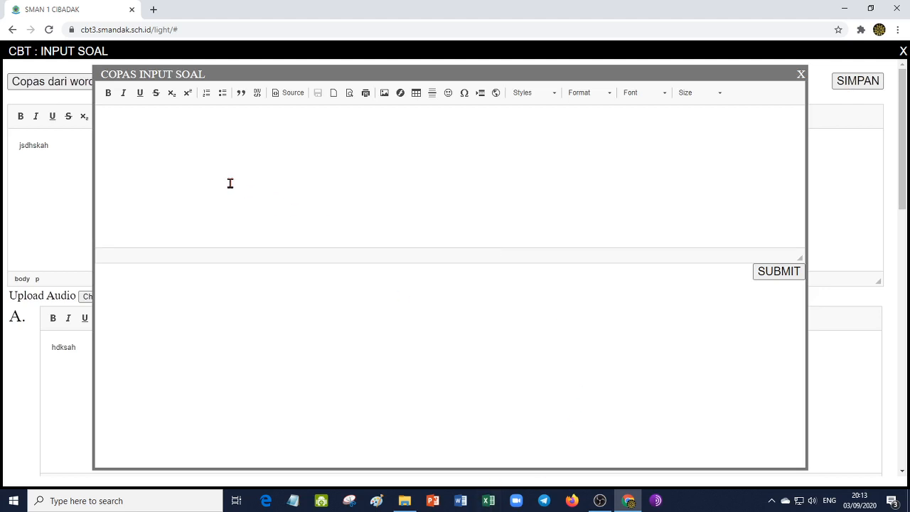
click(145, 124)
click(801, 73)
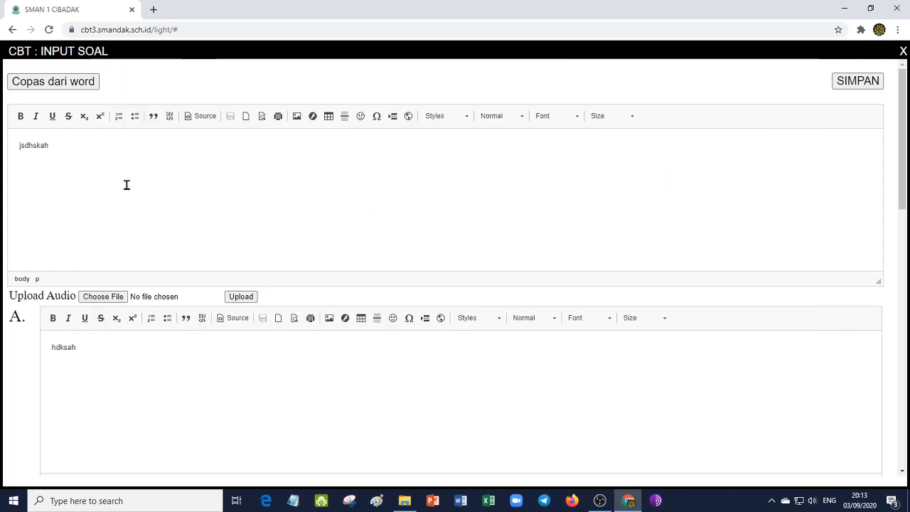
- Close the PG+Gambar+Equation question form without saving the sample question
scroll(217, 441, down, 1)
scroll(218, 441, up, 1)
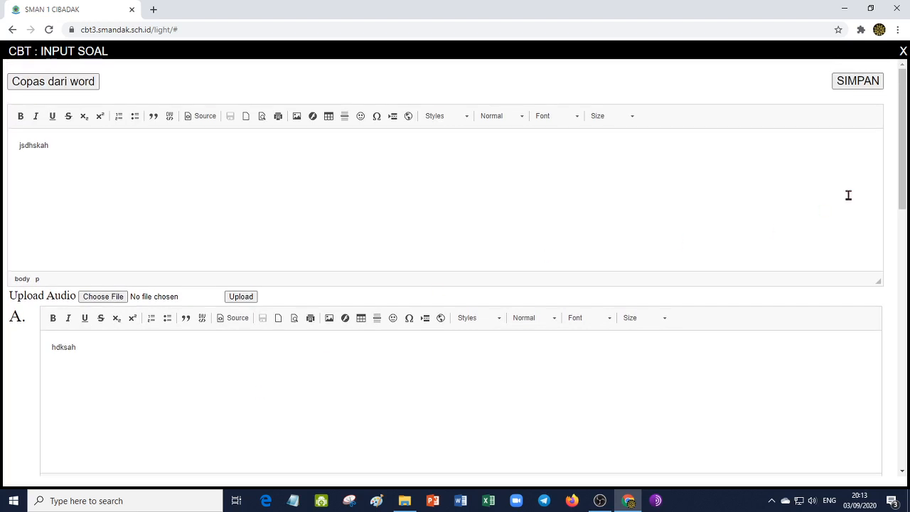
click(902, 52)
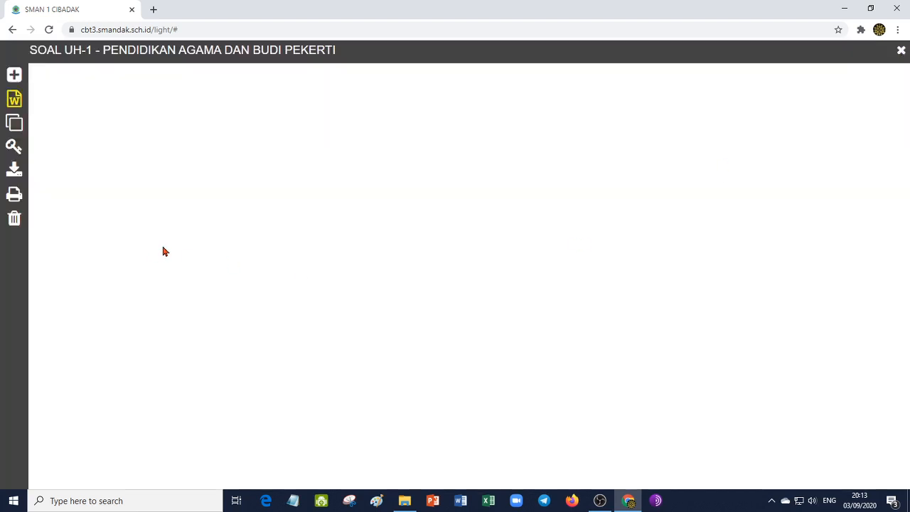
- Examine the PG Plain Text form for a new question and close it without saving
click(15, 74)
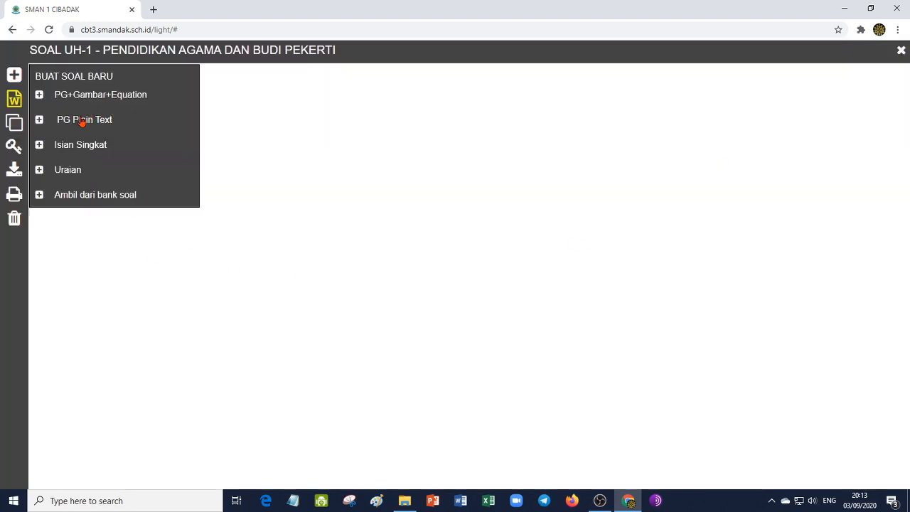
click(95, 125)
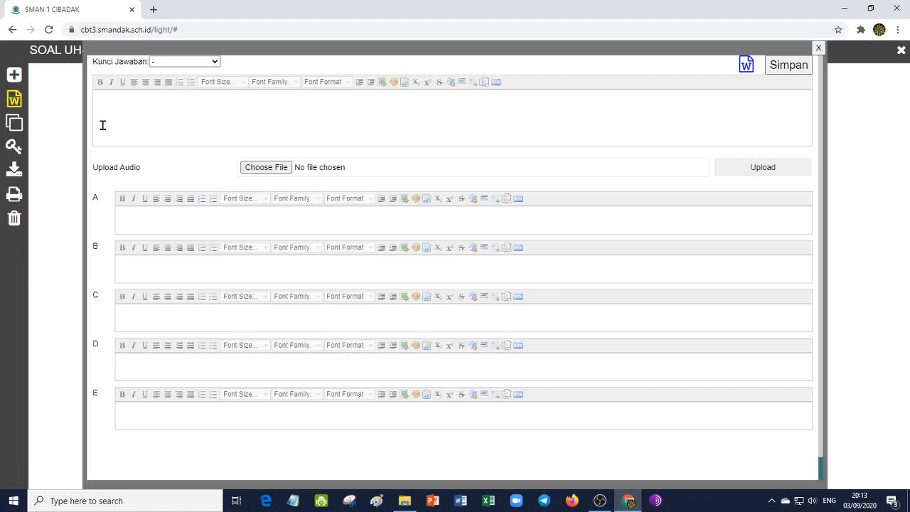
click(171, 106)
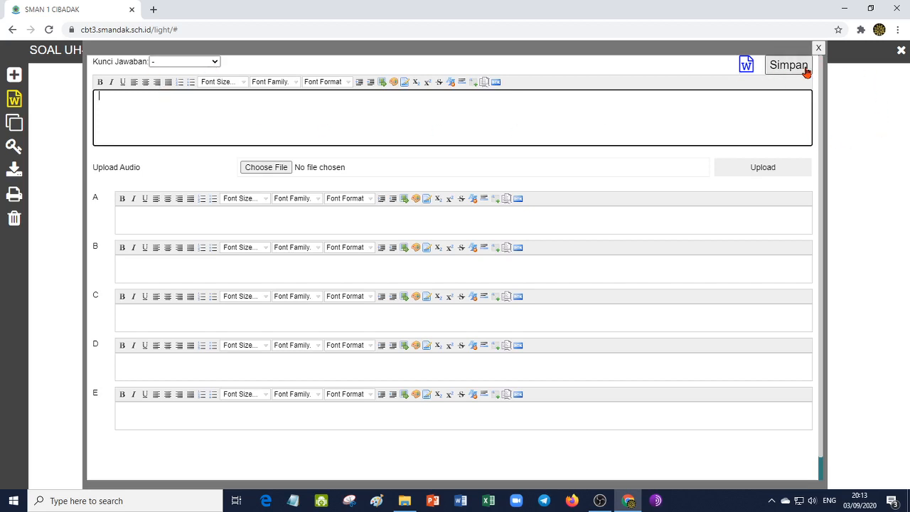
click(818, 48)
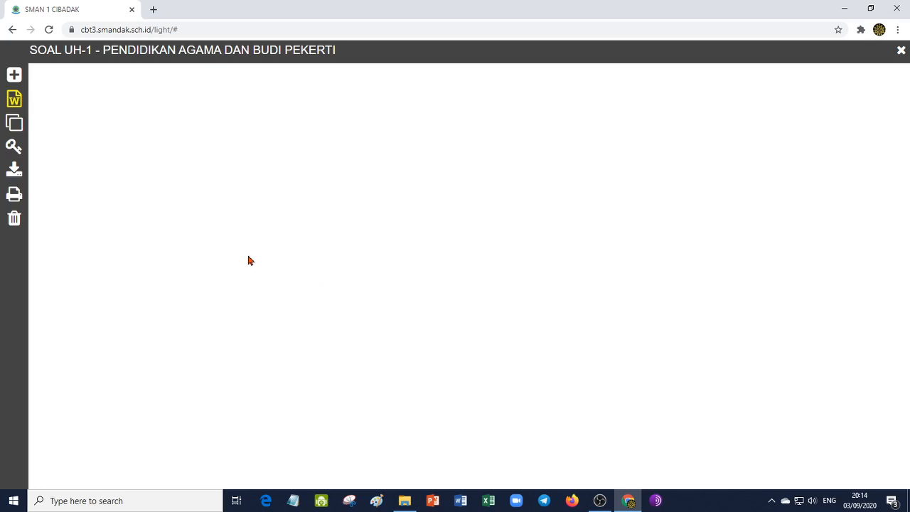
- Switch to Word, dismiss the activation wizard and open the recent document Soal Iman Hari Akhir
click(460, 500)
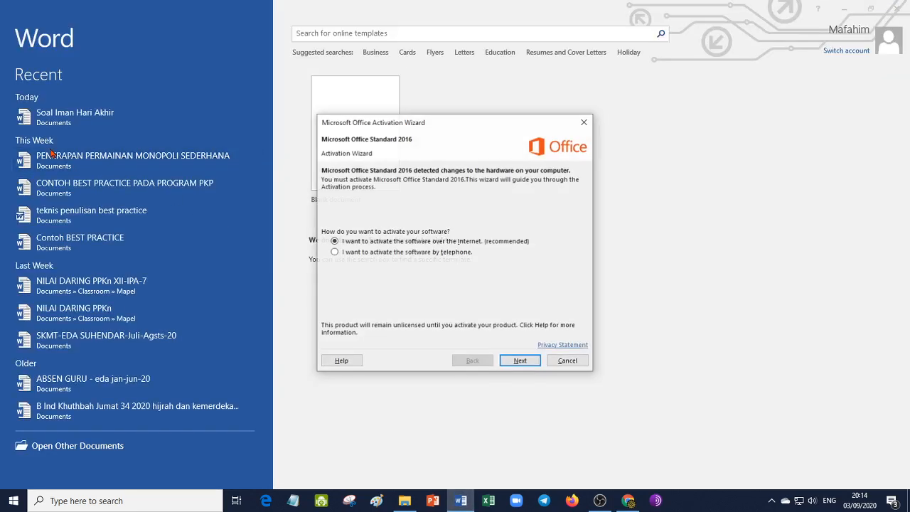
click(568, 361)
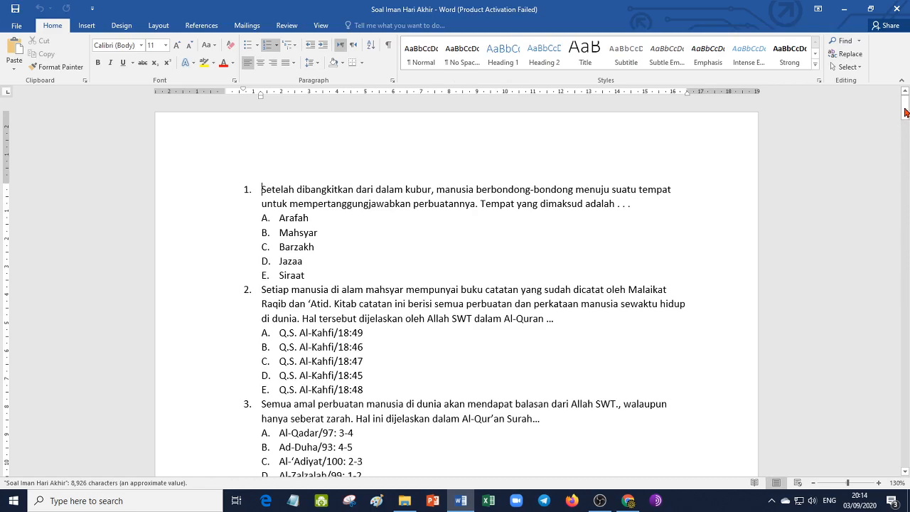
mouse_move(906, 113)
mouse_down()
mouse_move(905, 147)
mouse_move(905, 114)
mouse_up()
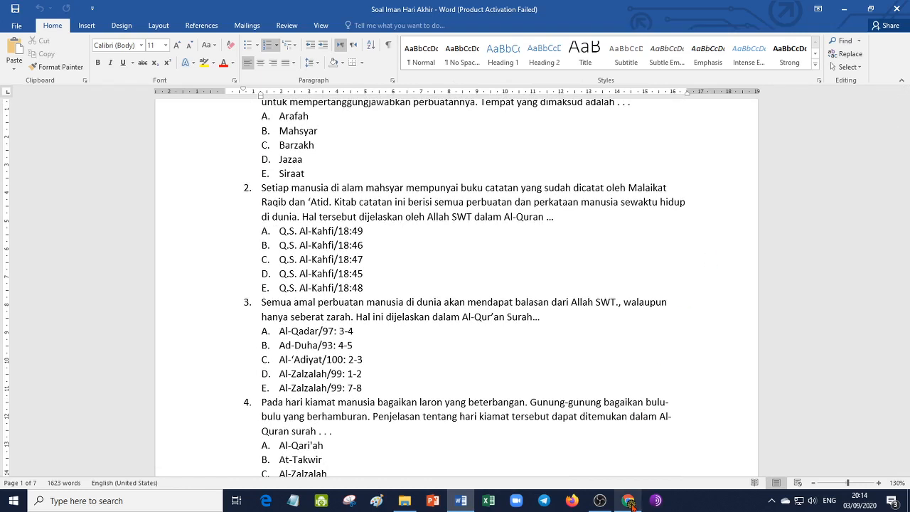
- Switch back to Chrome and open the Teks+Gambar+Equation form for pasting all UH-1 questions from Word
click(628, 501)
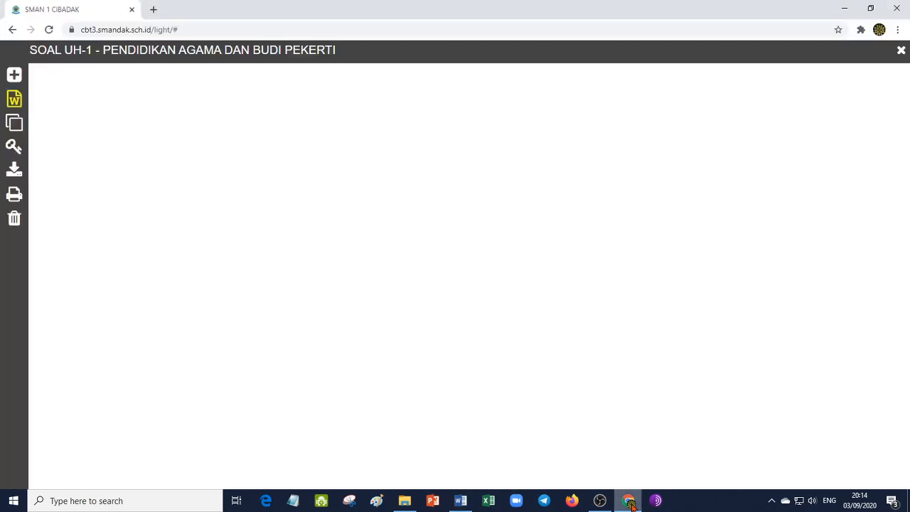
click(15, 101)
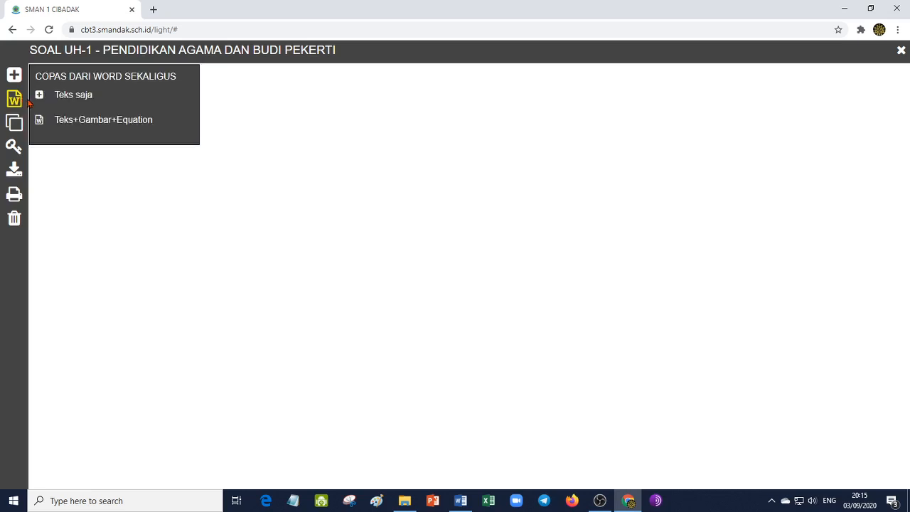
click(72, 128)
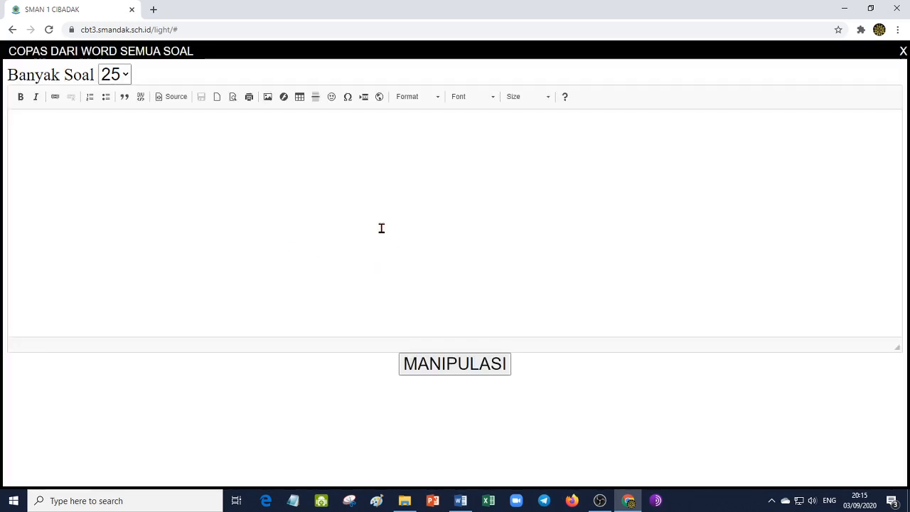
- Switch to Word and review the numbered questions and their answer options in Soal Iman Hari Akhir
click(460, 500)
scroll(379, 305, down, 5)
scroll(379, 306, down, 3)
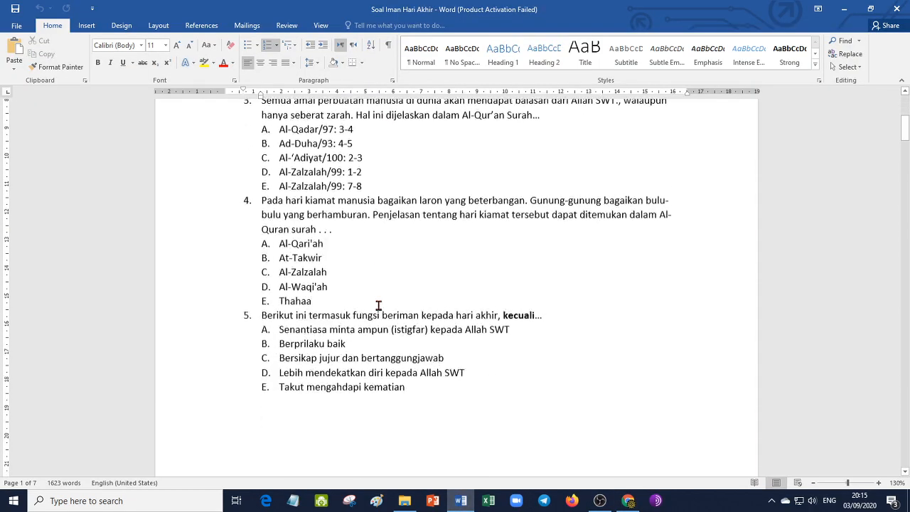
scroll(378, 306, up, 7)
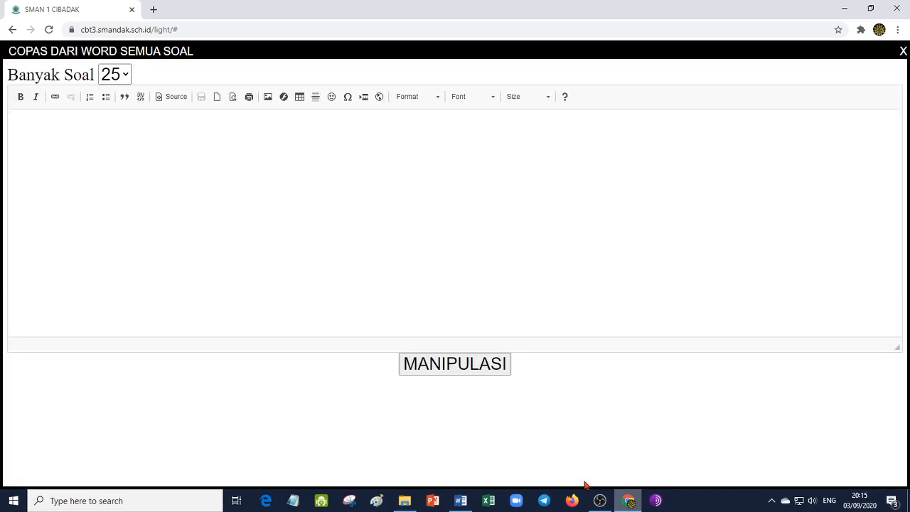
- Return to Chrome and browse the available Banyak Soal values without changing the selection
click(628, 501)
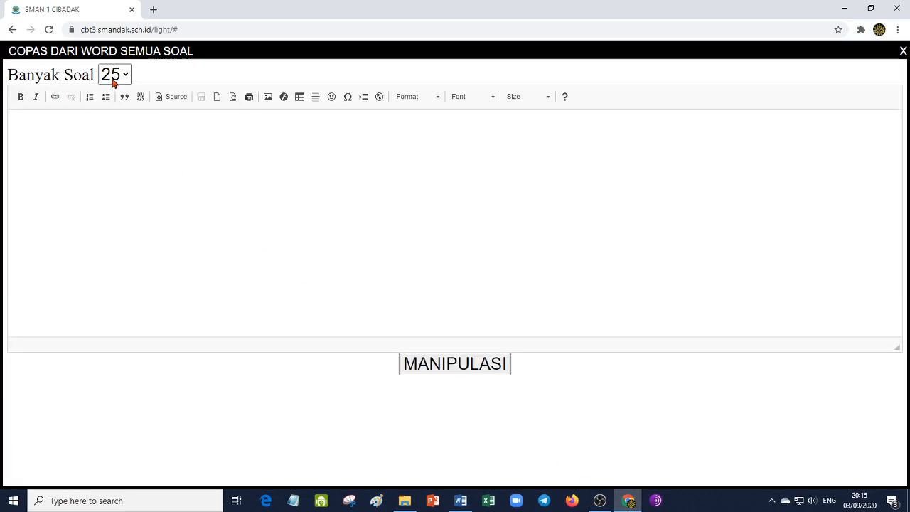
click(115, 77)
drag(128, 200, 126, 95)
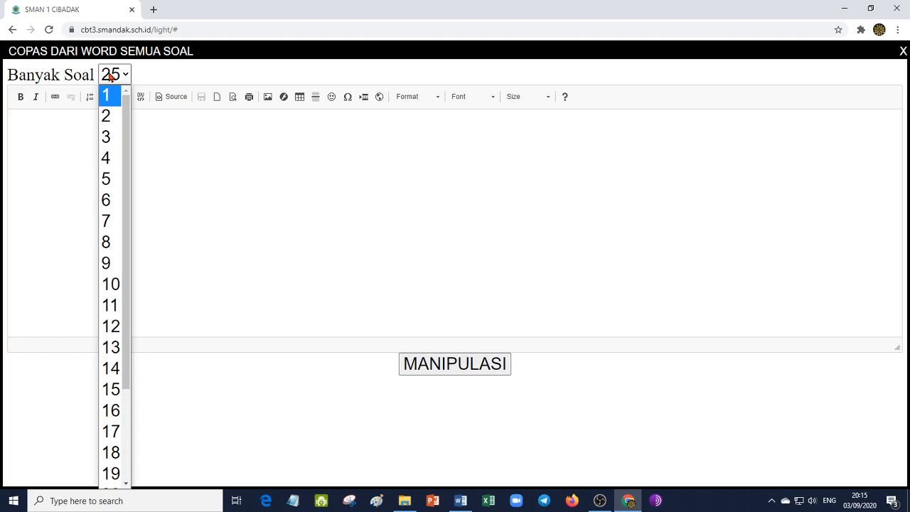
click(346, 181)
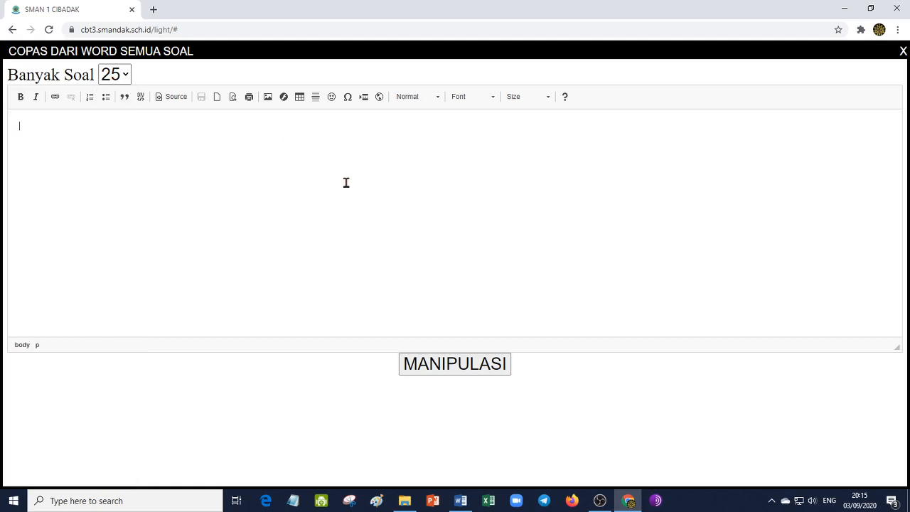
- Glance at the questions in Word, return to Chrome and set Banyak Soal to 5
click(462, 501)
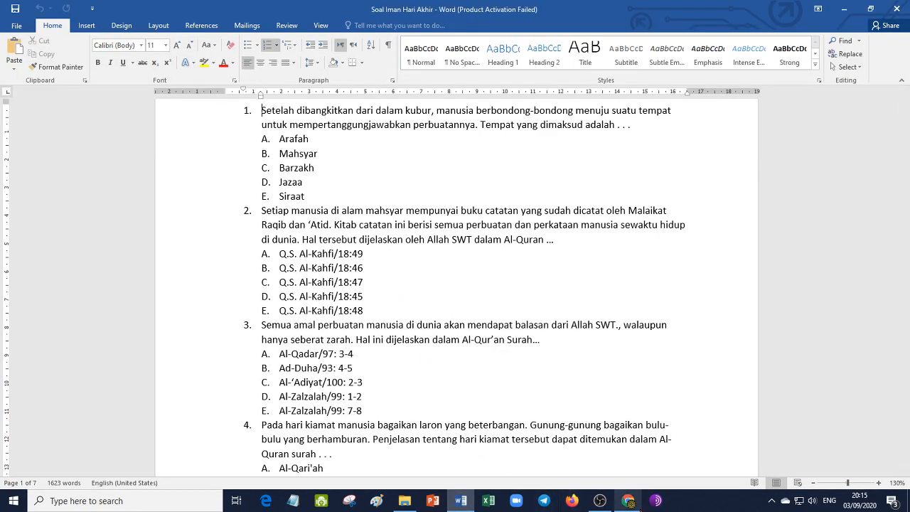
click(628, 500)
click(124, 74)
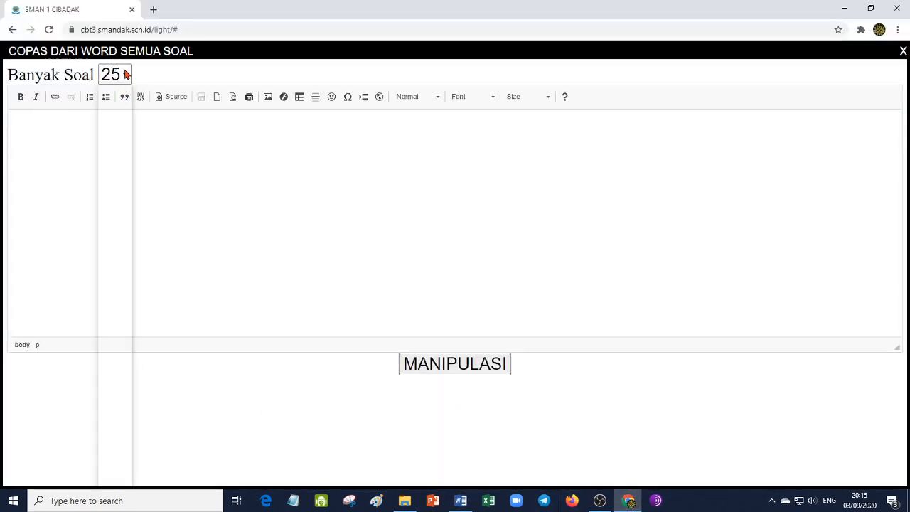
drag(128, 200, 126, 106)
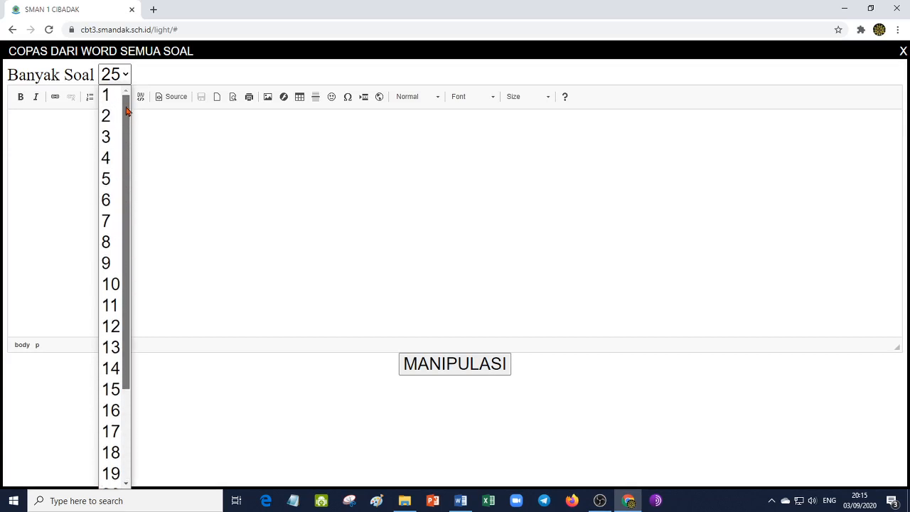
click(112, 180)
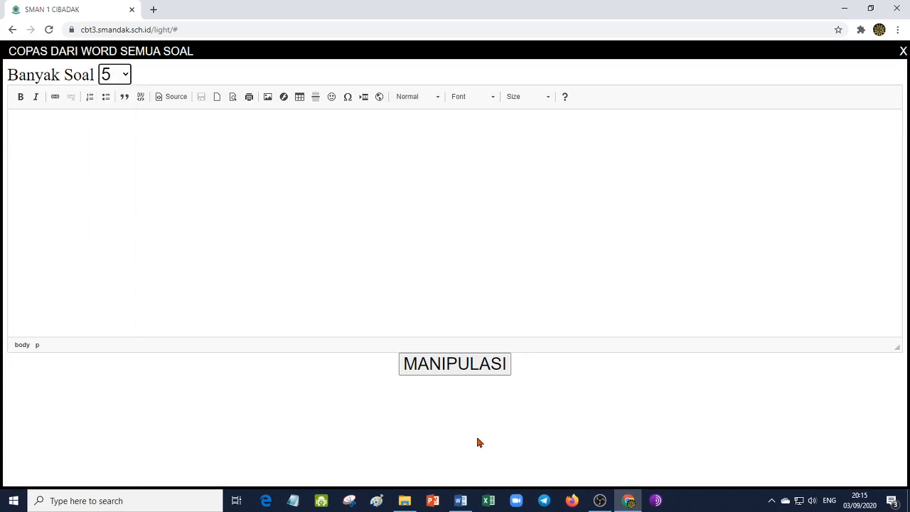
- Look through questions 1 to 5 in Word, return to Chrome and set Banyak Soal to 25
click(461, 500)
scroll(442, 329, down, 6)
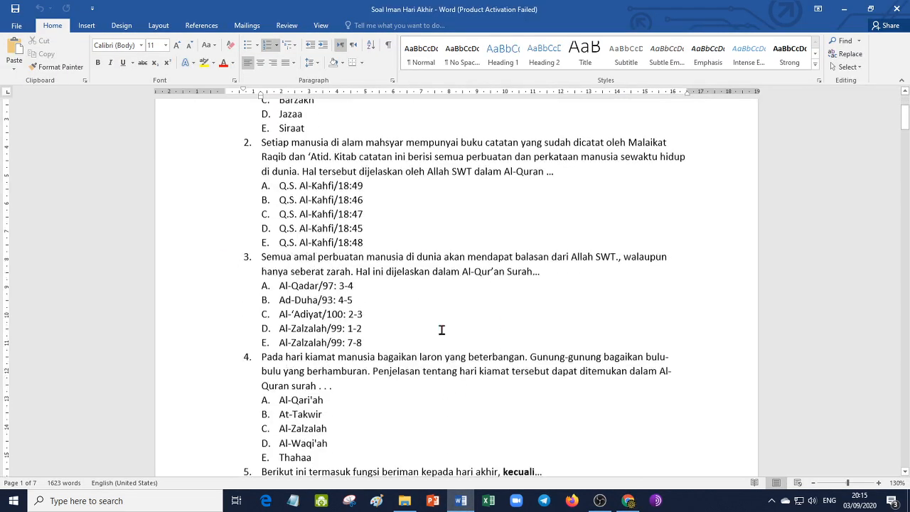
scroll(441, 329, up, 4)
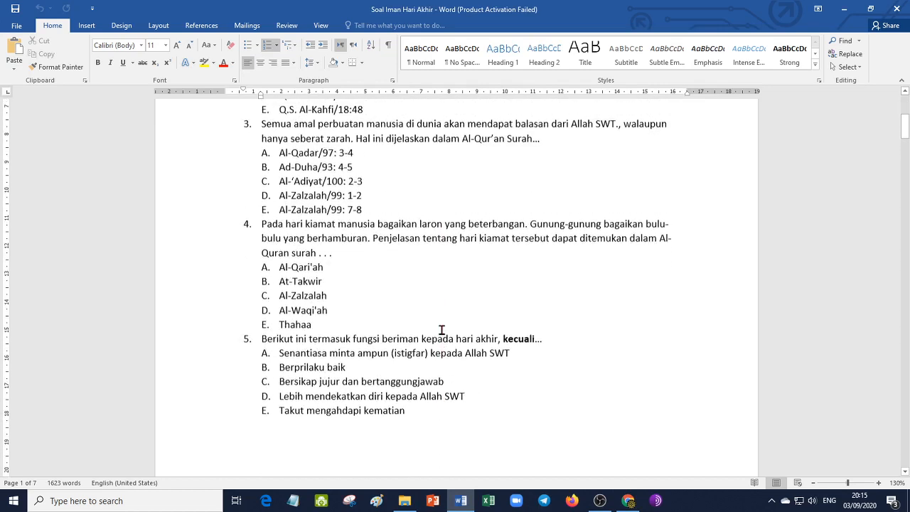
click(628, 500)
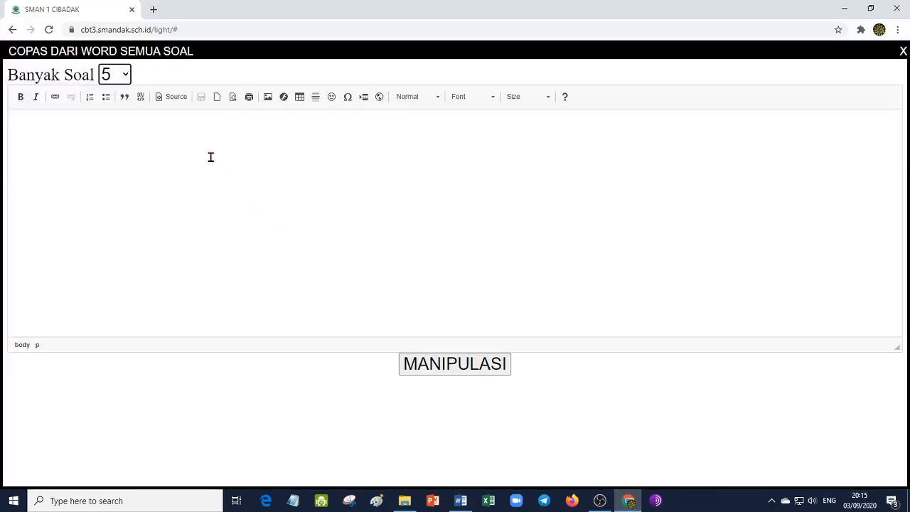
click(127, 79)
scroll(134, 186, down, 1)
scroll(135, 213, down, 1)
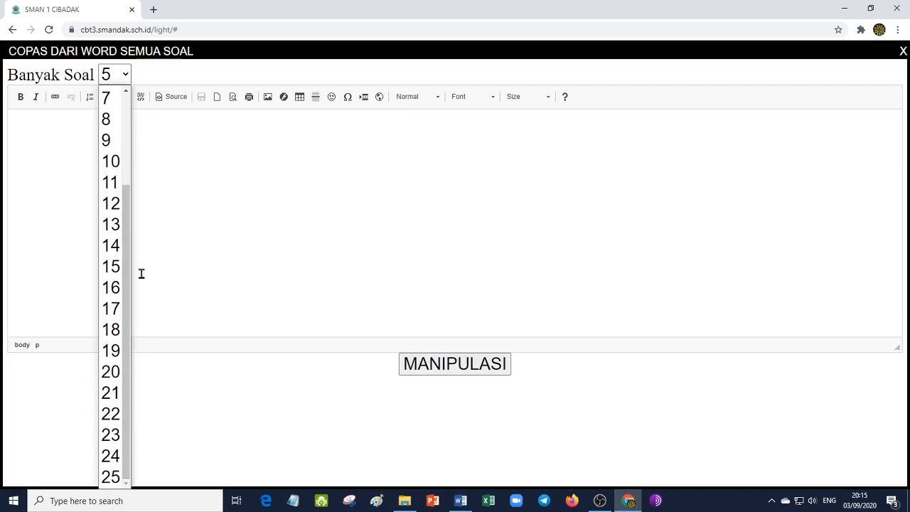
click(121, 474)
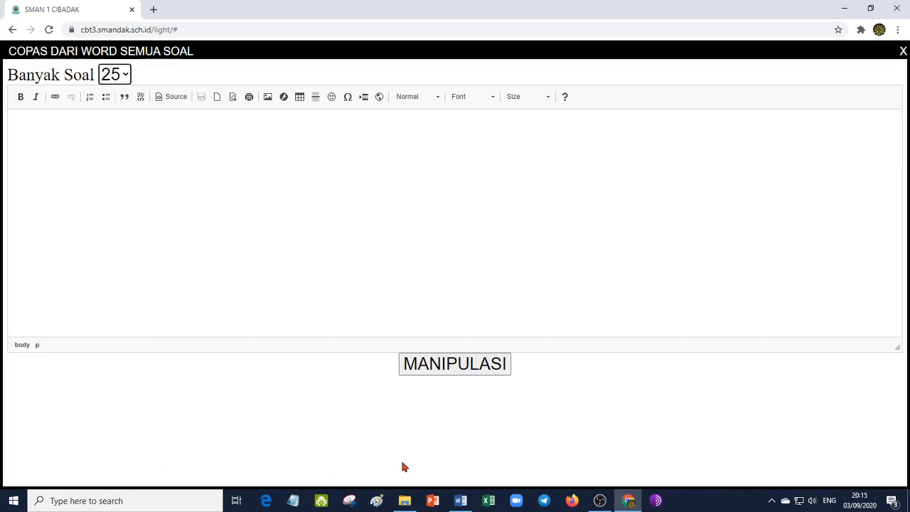
- Recheck the numbered questions in Word, go back to Chrome and choose 5 as Banyak Soal above the empty editor
click(460, 500)
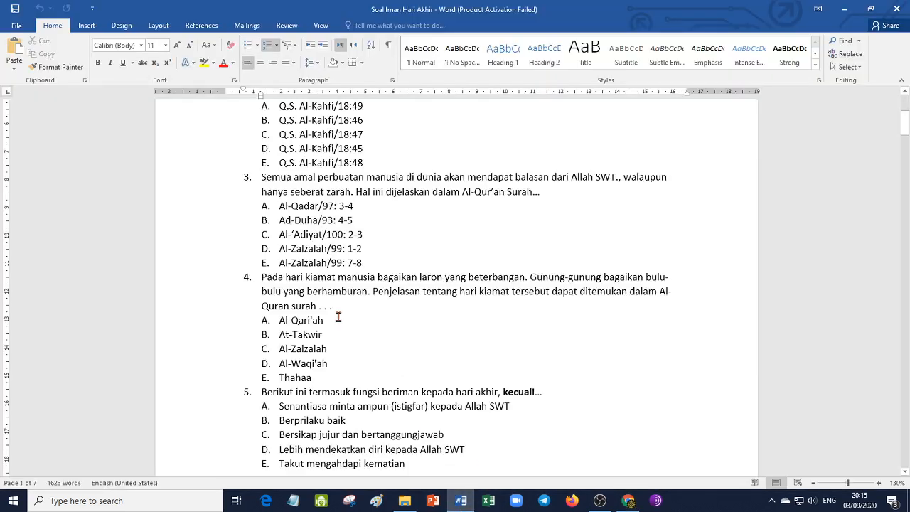
scroll(317, 308, up, 1)
scroll(336, 315, down, 1)
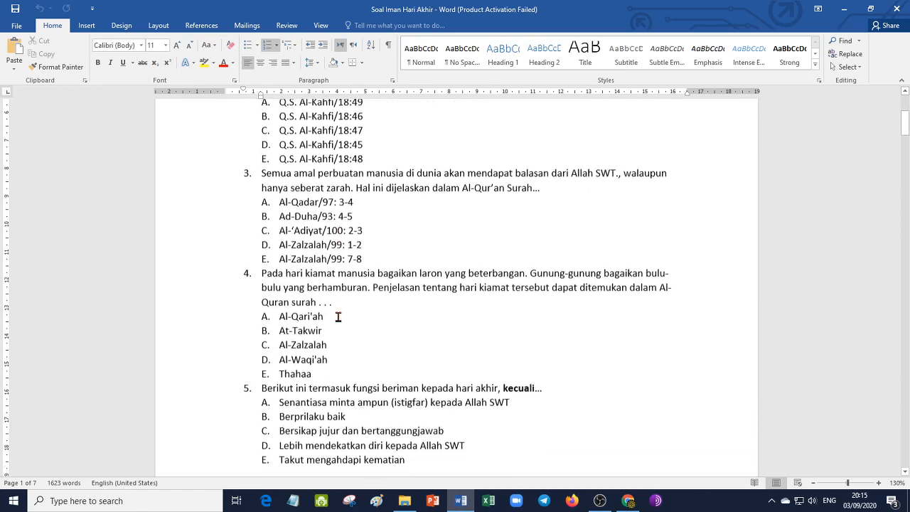
click(628, 500)
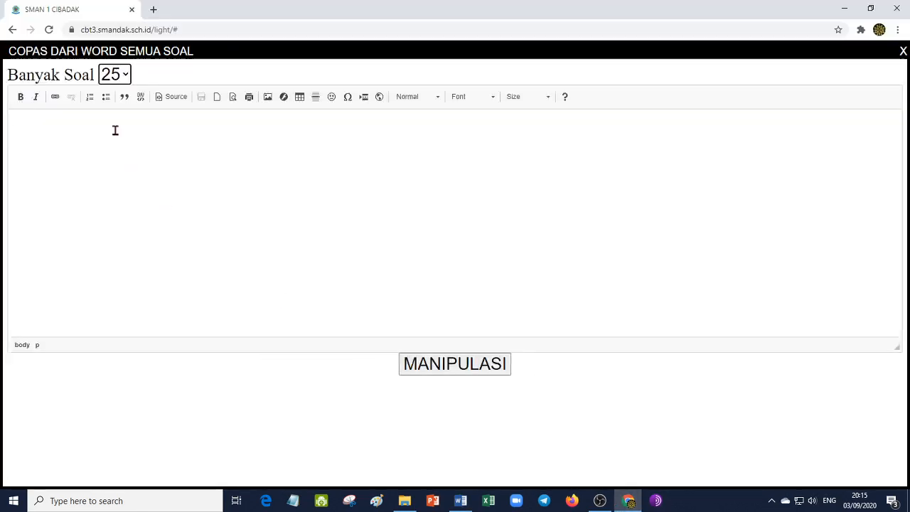
click(127, 76)
drag(125, 174, 136, 90)
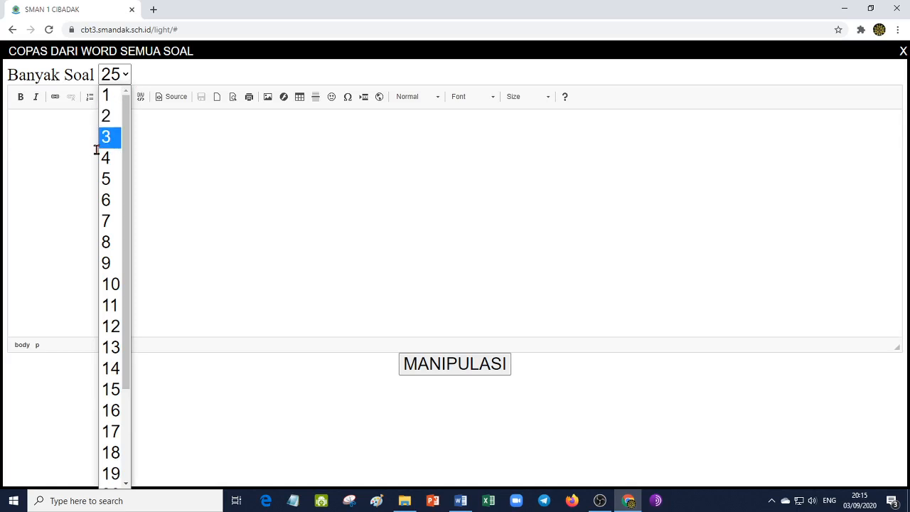
click(110, 180)
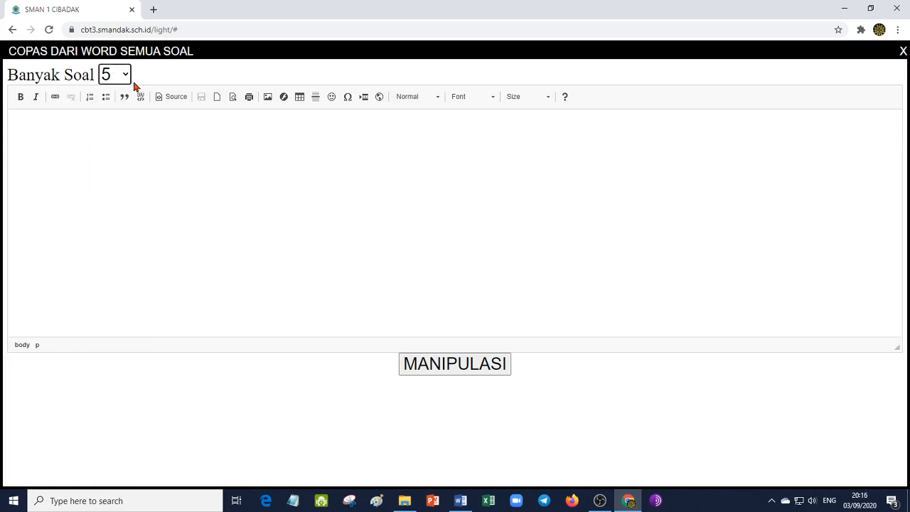
click(179, 187)
- Switch to Word and copy questions 1 to 5 with all their answer options from Soal Iman Hari Akhir
click(461, 500)
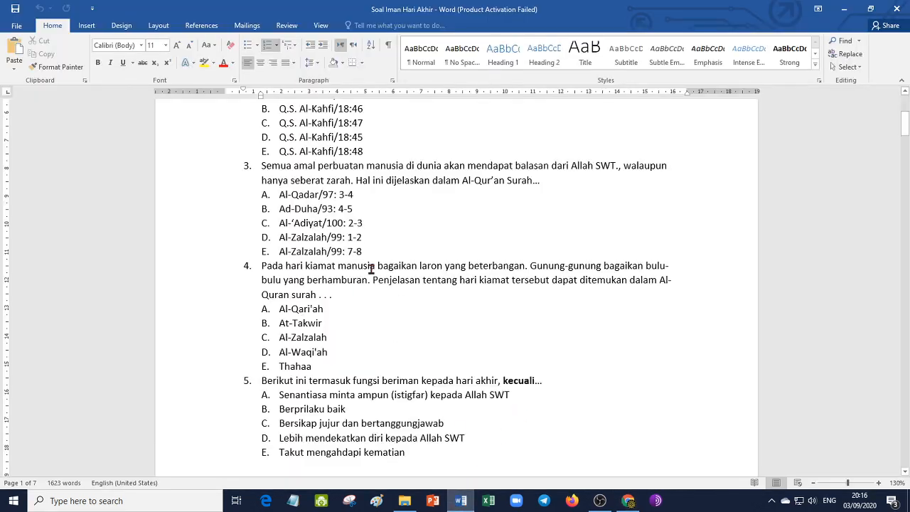
scroll(371, 267, up, 5)
scroll(371, 269, up, 1)
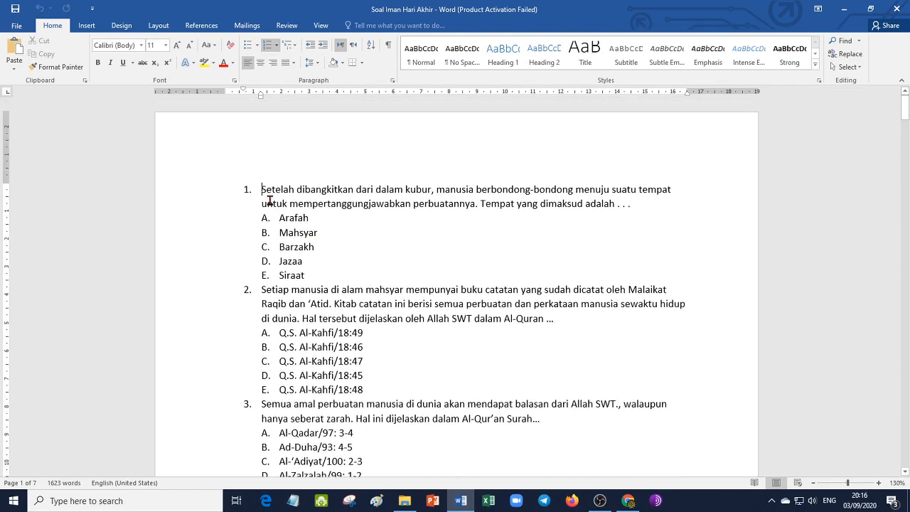
drag(262, 187, 453, 289)
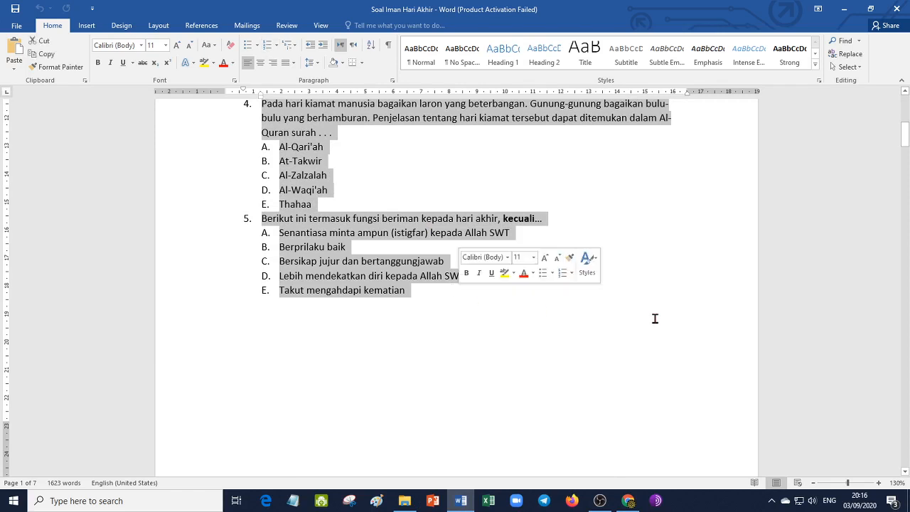
scroll(654, 319, up, 6)
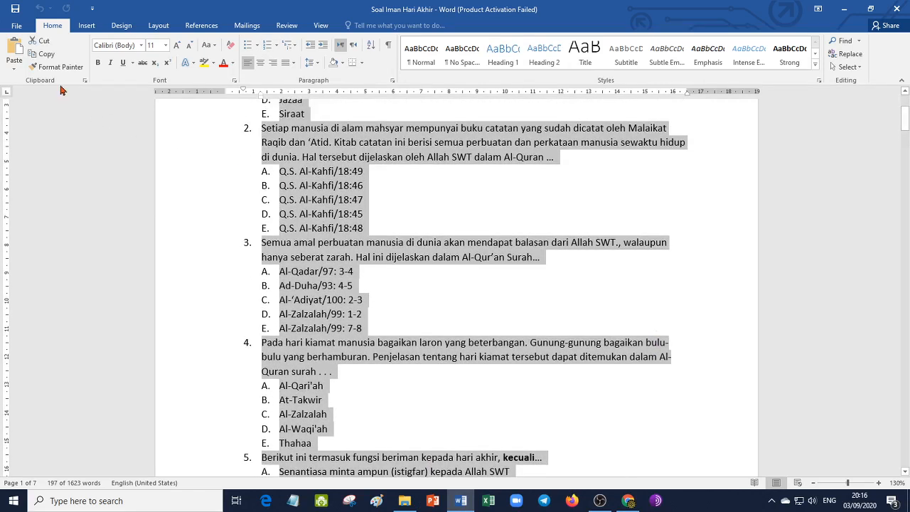
click(39, 54)
- Switch to Chrome and paste the copied questions into the Copas dari Word Semua Soal editor
click(628, 501)
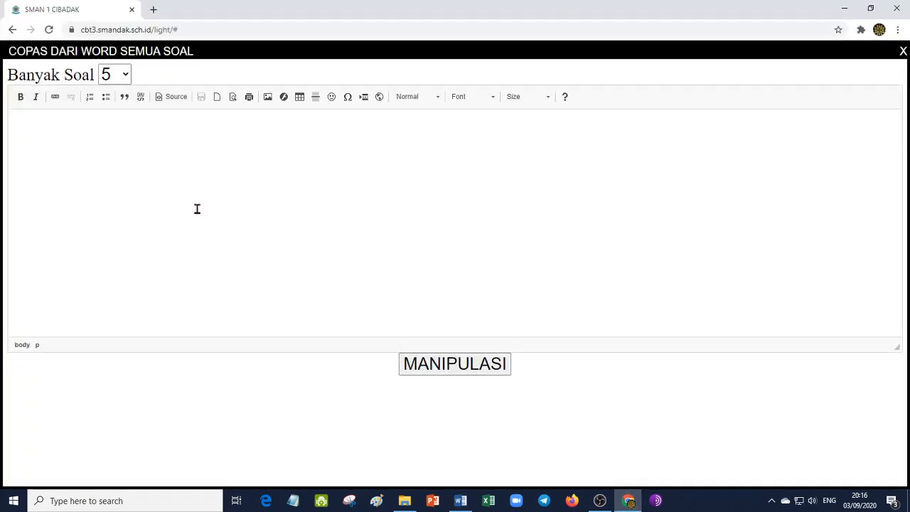
click(197, 208)
key(ctrl+v)
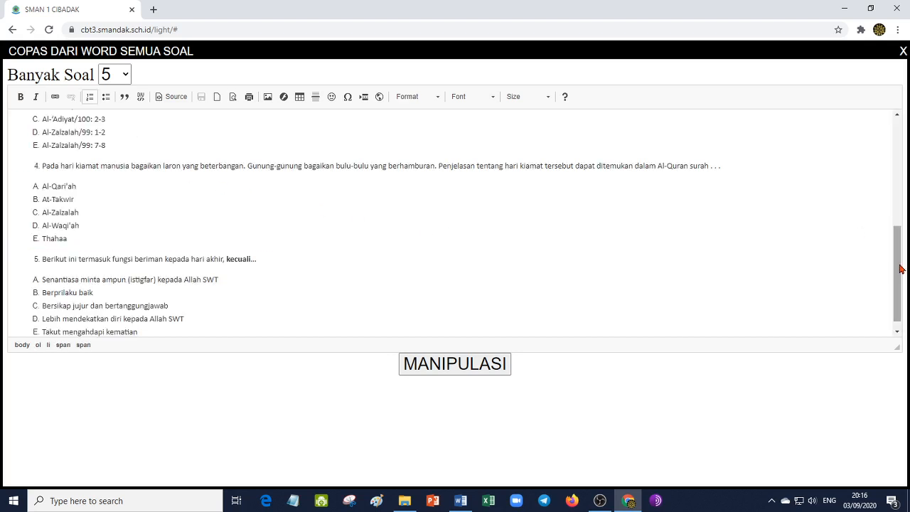
- Check the pasted questions and answer options from first to last and process them with Manipulasi
drag(901, 270, 904, 157)
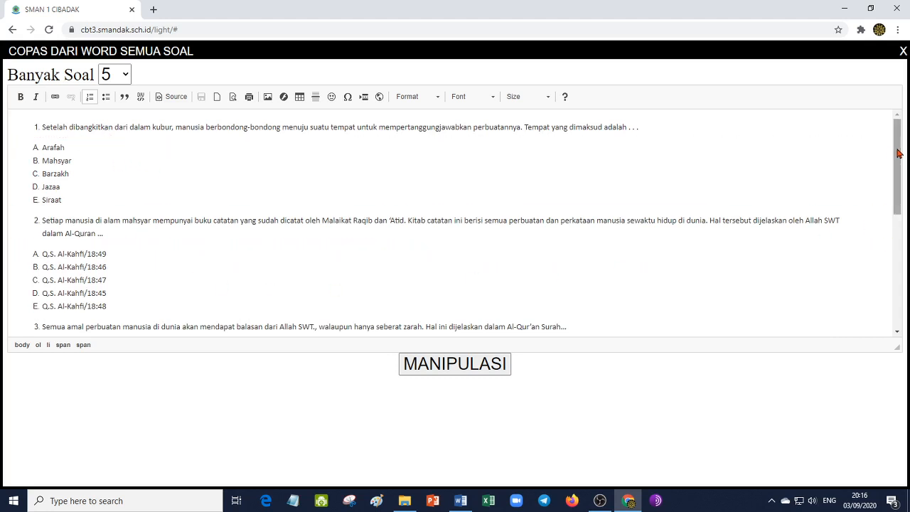
drag(897, 152, 898, 269)
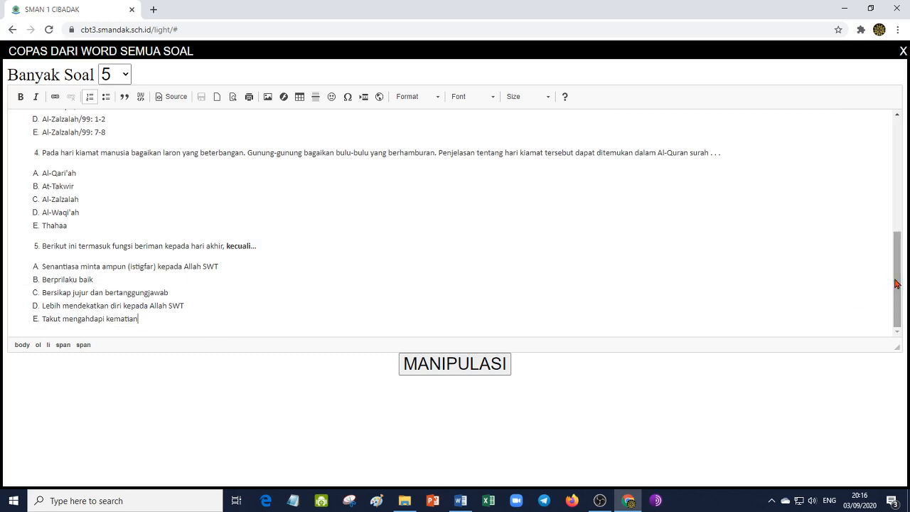
mouse_move(896, 284)
mouse_down()
mouse_move(893, 152)
mouse_move(899, 270)
mouse_up()
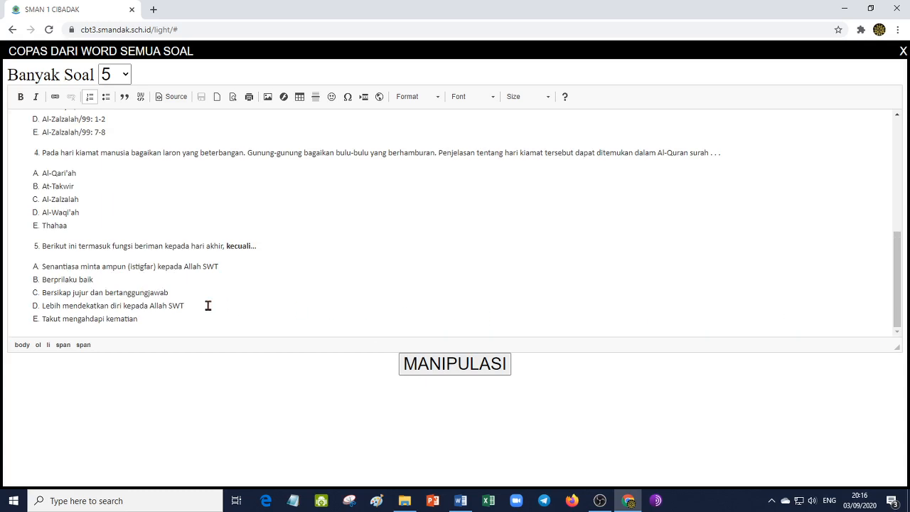
click(460, 500)
click(627, 500)
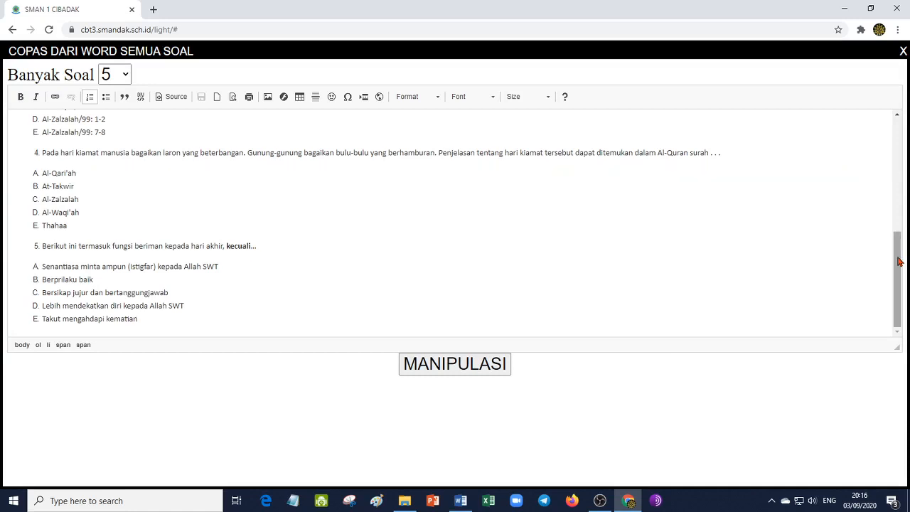
drag(899, 262, 900, 148)
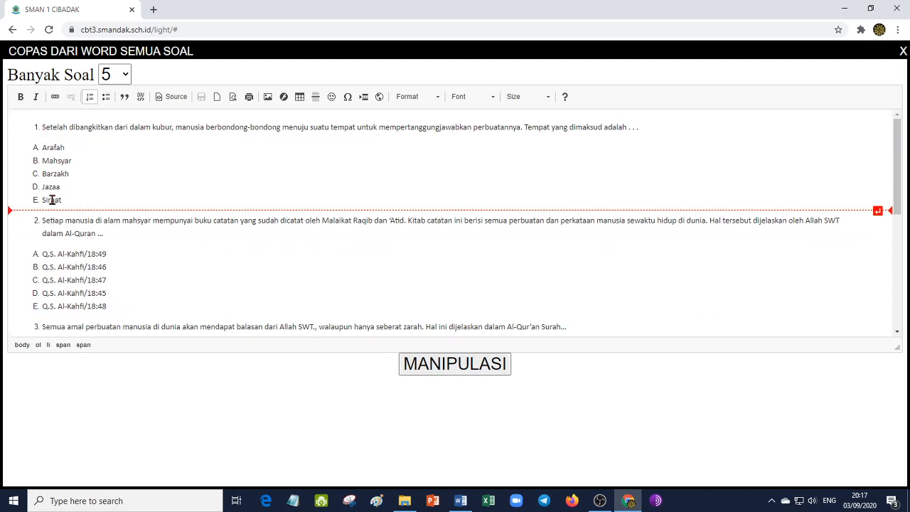
click(464, 368)
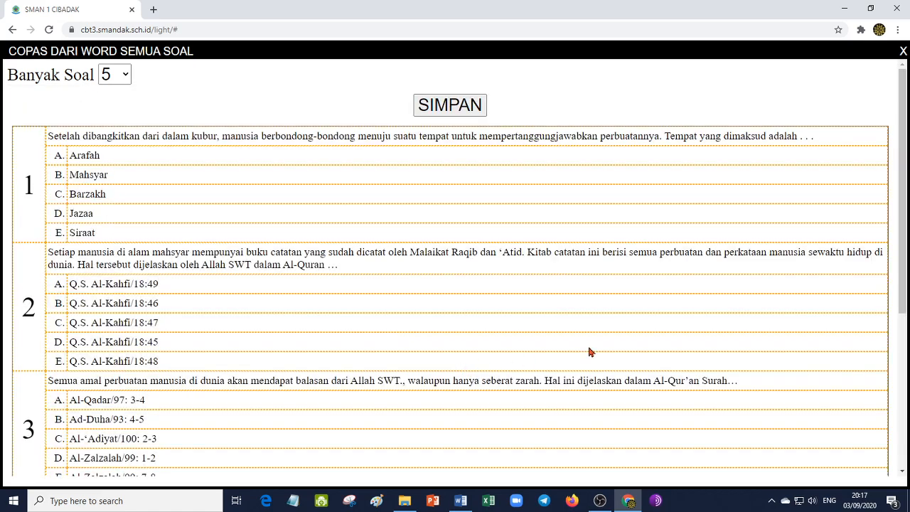
- Review the processed table of questions 1 to 5 with their A–E options and save it to the UH-1 test
mouse_move(904, 164)
mouse_down()
mouse_move(907, 321)
mouse_move(907, 162)
mouse_up()
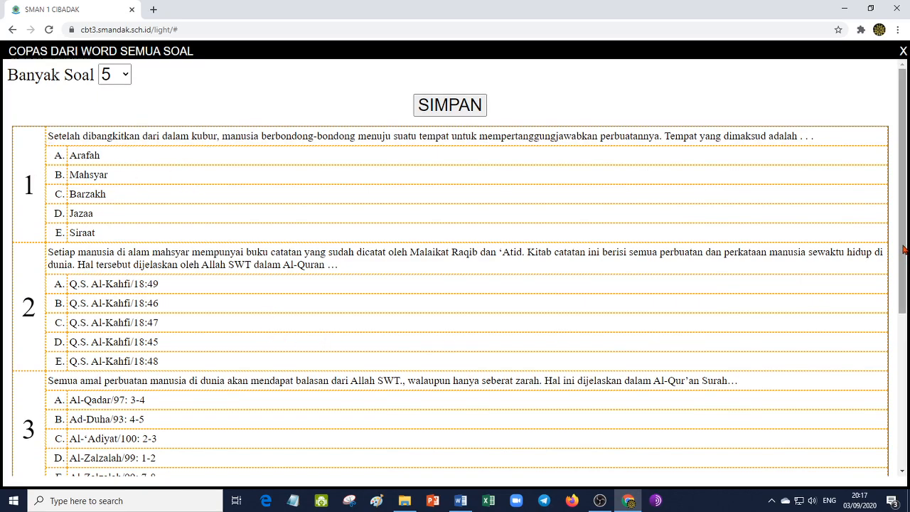
scroll(455, 267, down, 4)
scroll(454, 267, up, 2)
scroll(317, 265, up, 2)
drag(906, 153, 838, 340)
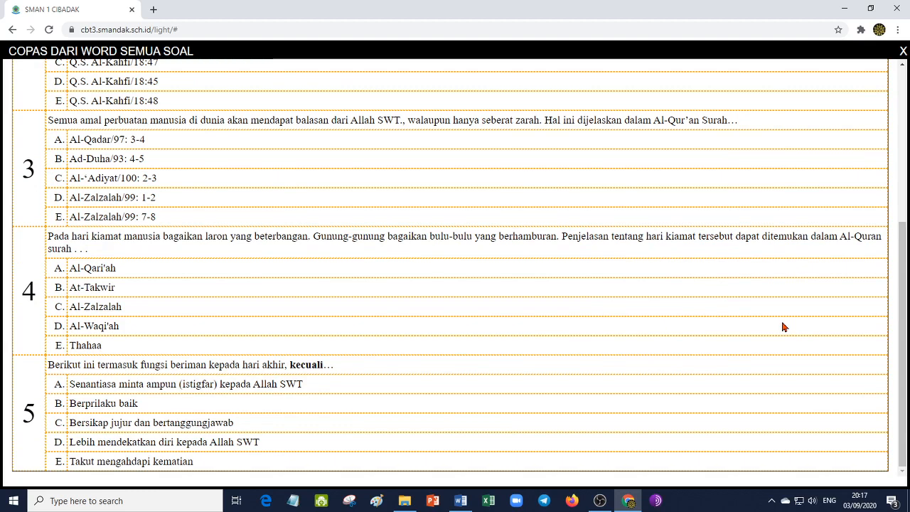
scroll(781, 323, up, 4)
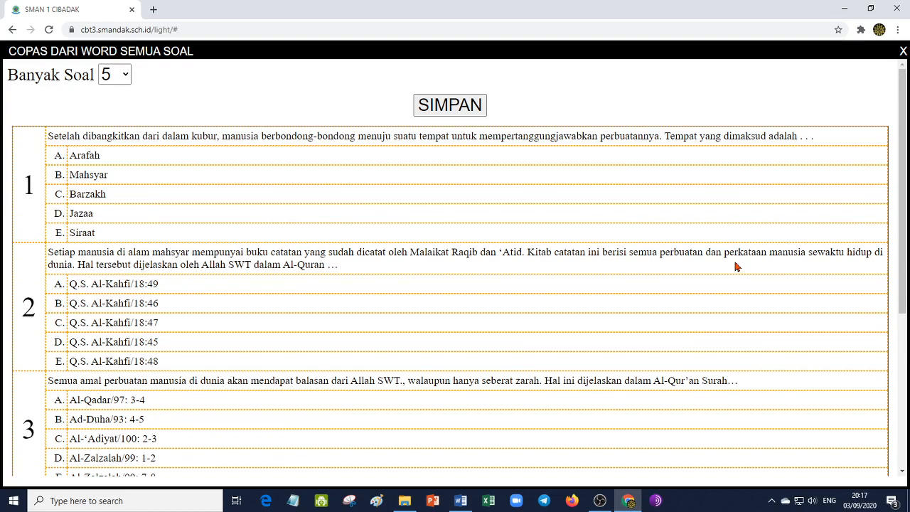
scroll(533, 270, down, 3)
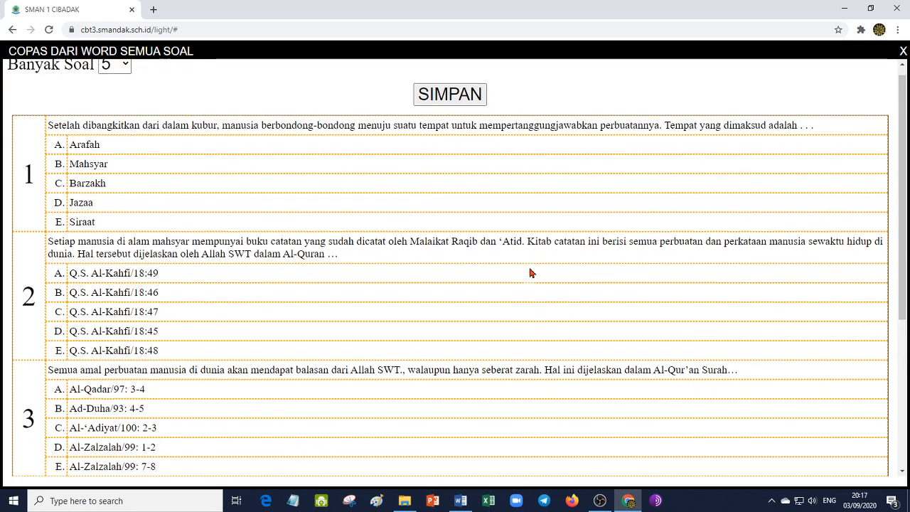
scroll(529, 277, up, 3)
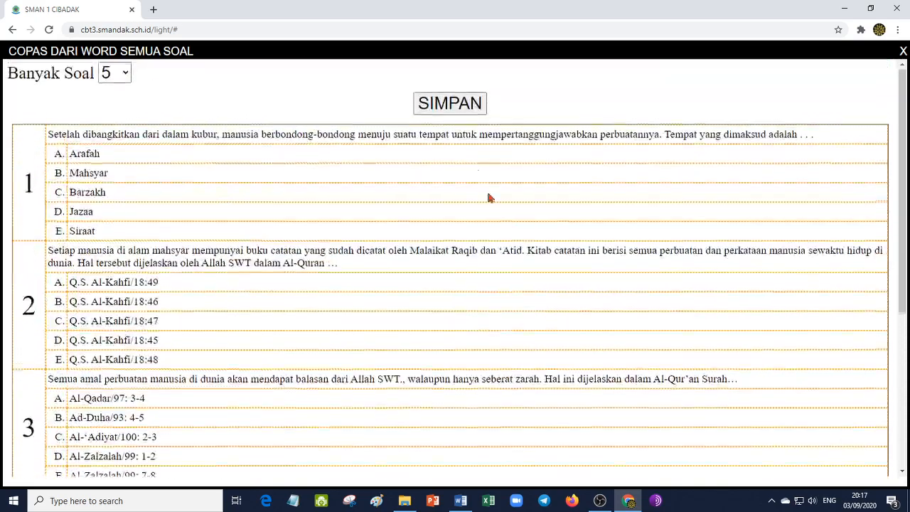
click(452, 108)
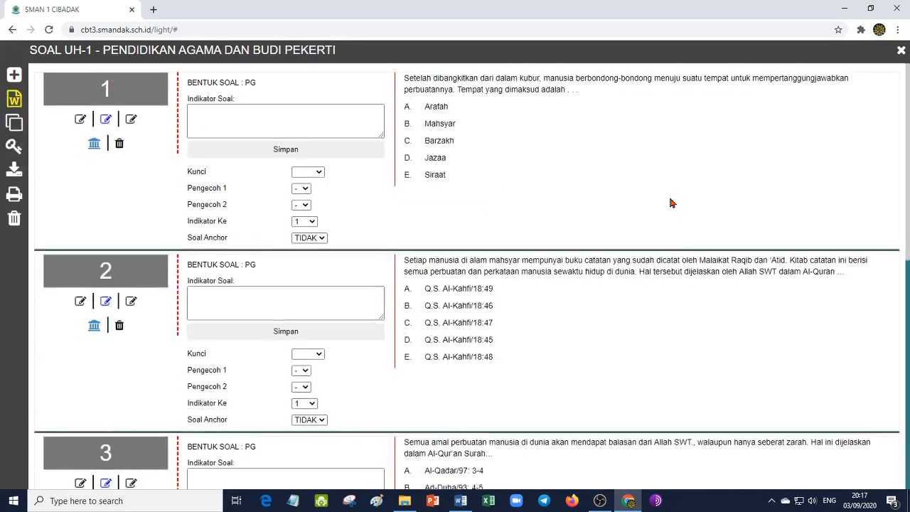
- Look over the saved questions in the UH-1 list and switch to Word to select the whole source document
scroll(897, 179, down, 7)
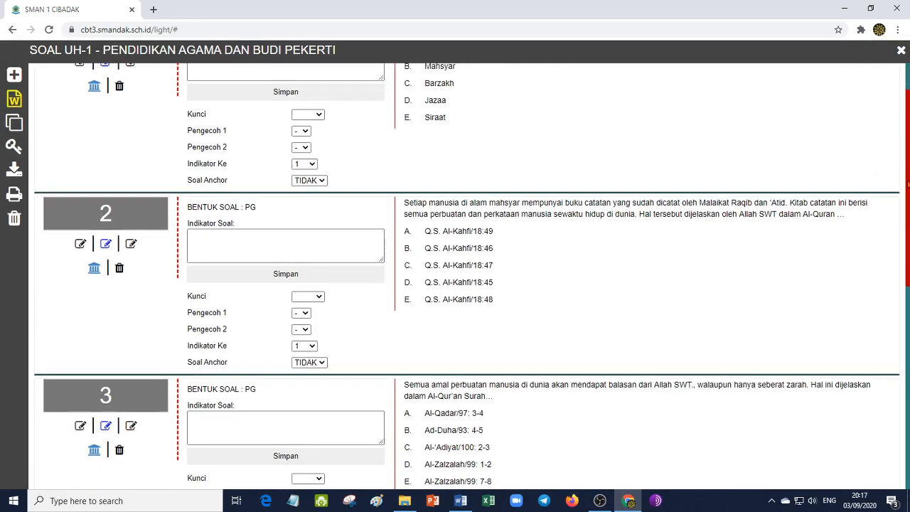
scroll(803, 178, up, 7)
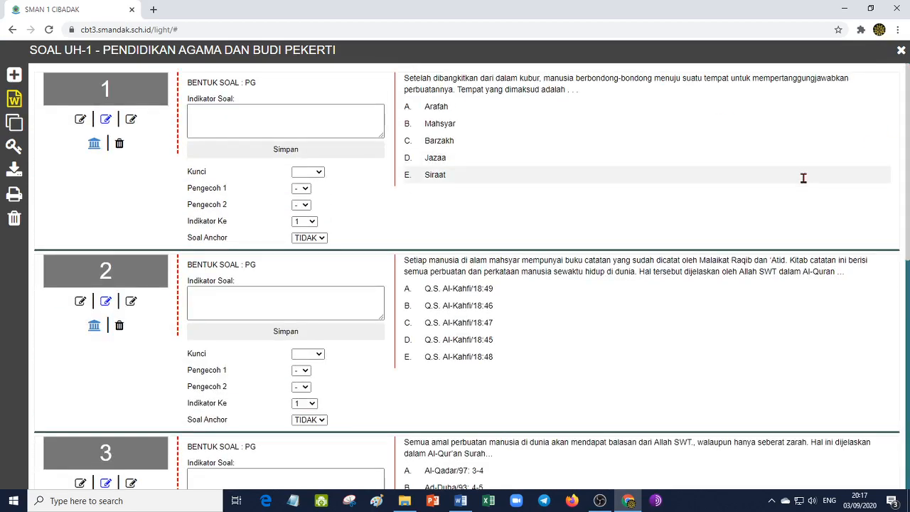
click(460, 500)
key(ctrl+a)
click(460, 500)
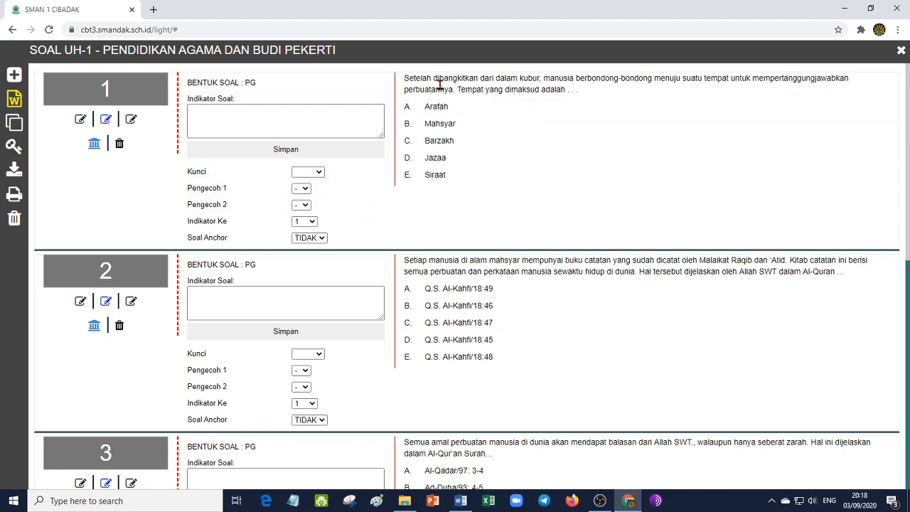
- Set the answer key (Kunci) to A for questions 1, 2 and 3 of the UH-1 test
click(319, 173)
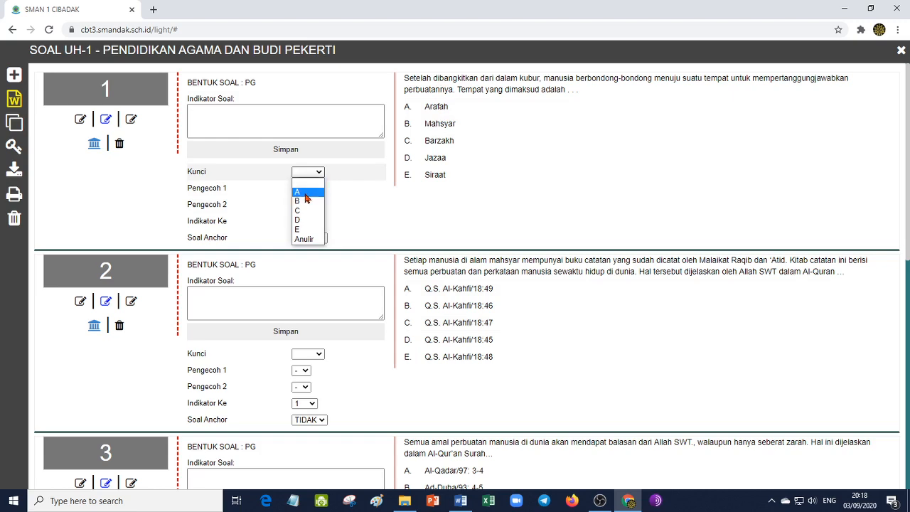
click(306, 192)
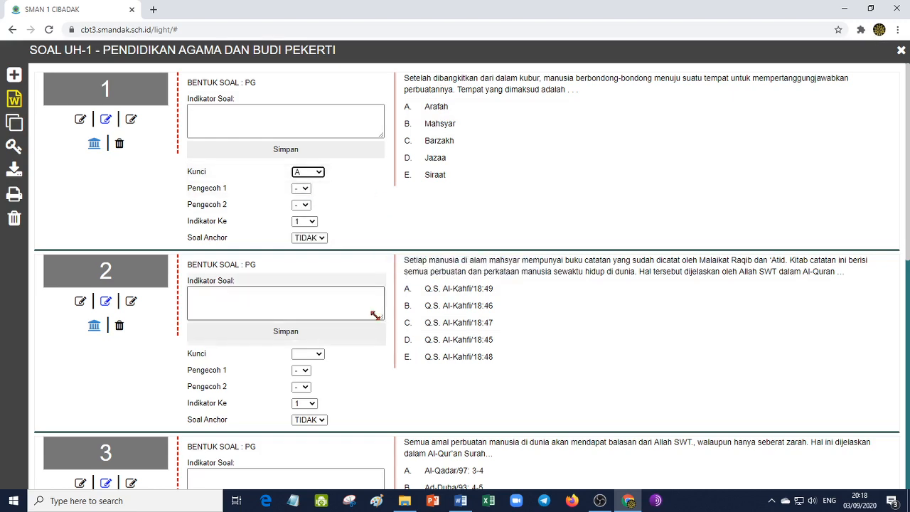
click(318, 354)
click(302, 371)
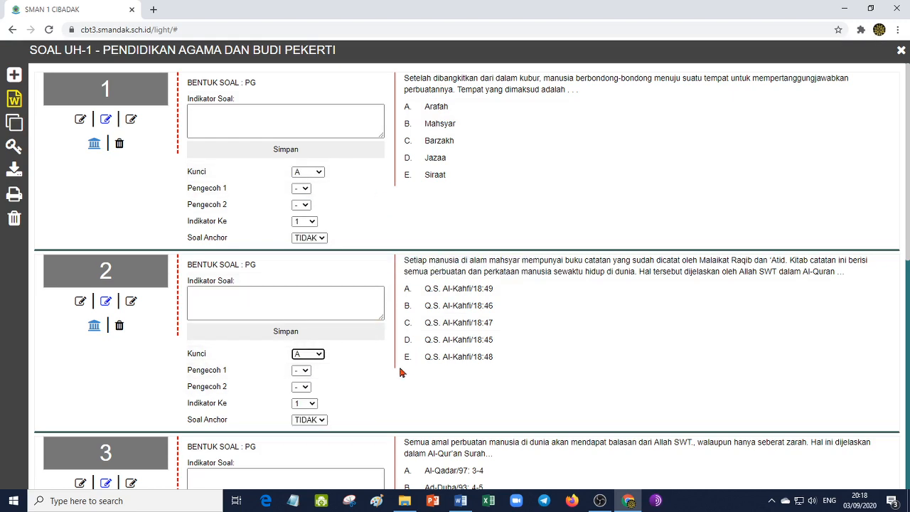
scroll(399, 372, down, 2)
click(318, 404)
click(306, 420)
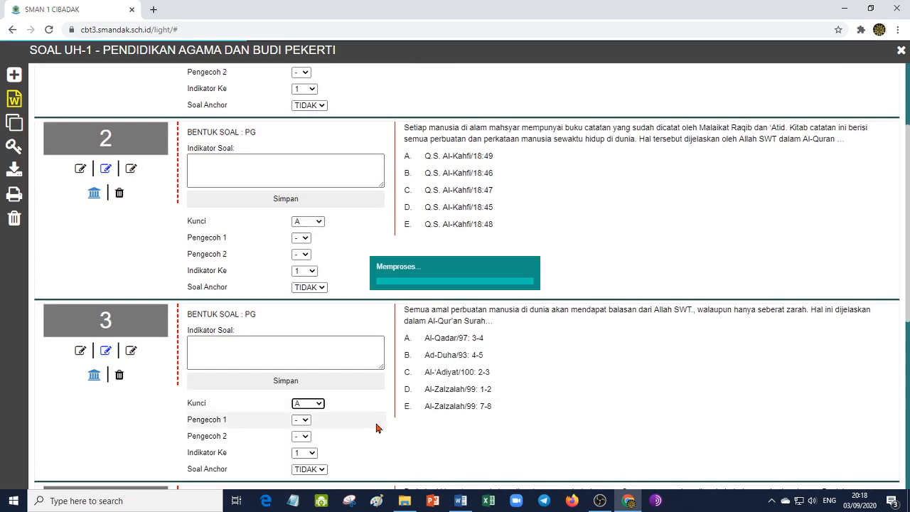
- Set the answer key (Kunci) to A for questions 4 and 5 of the UH-1 test
scroll(387, 428, down, 3)
click(317, 377)
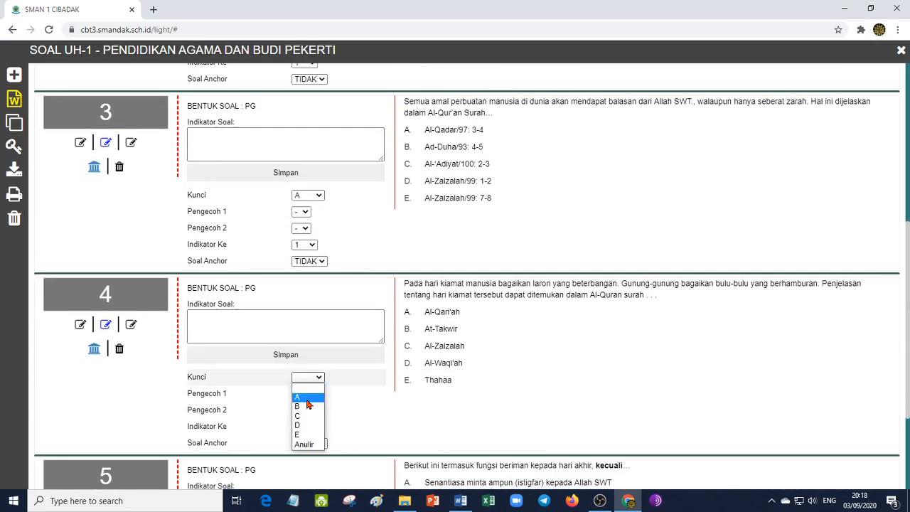
click(306, 398)
scroll(376, 405, down, 2)
click(318, 443)
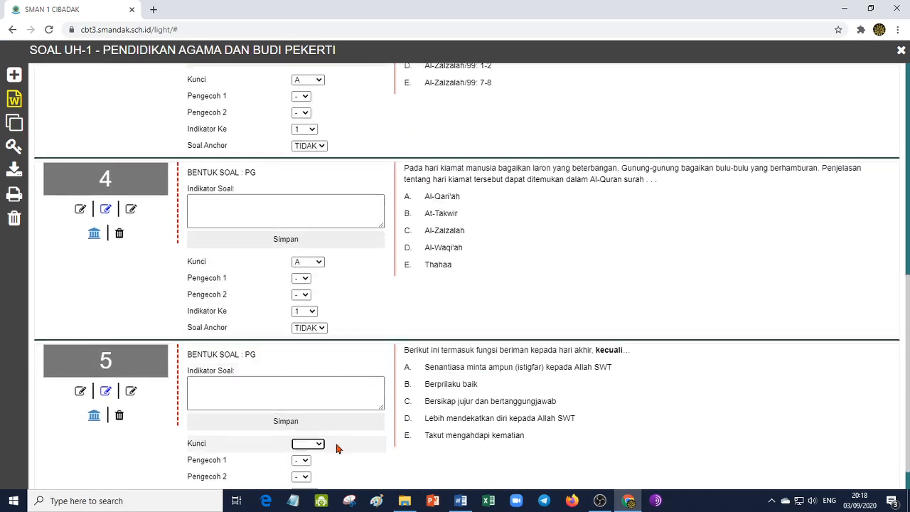
scroll(337, 448, down, 1)
click(319, 407)
click(306, 430)
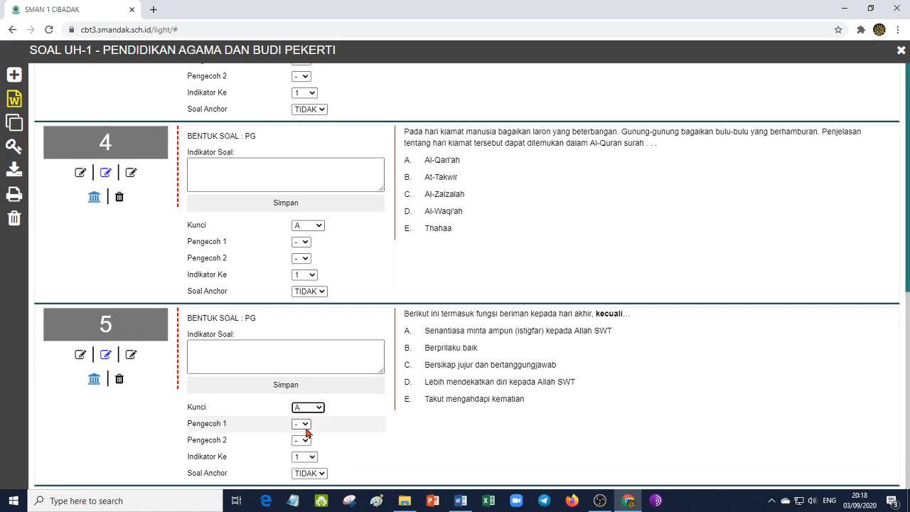
- Check the combined multiple-choice answer key (Kunci Jawaban Pilihan Ganda) of the UH-1 test and return to the question list
scroll(364, 429, up, 6)
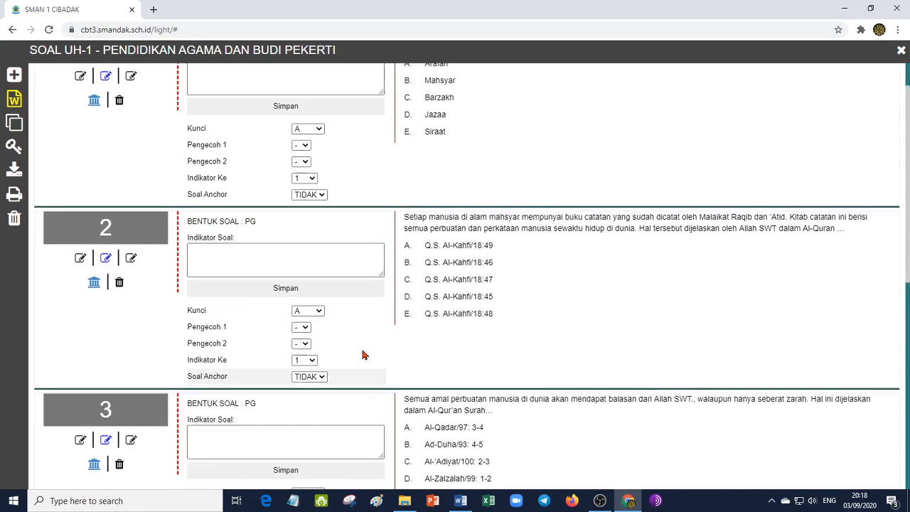
scroll(362, 354, up, 1)
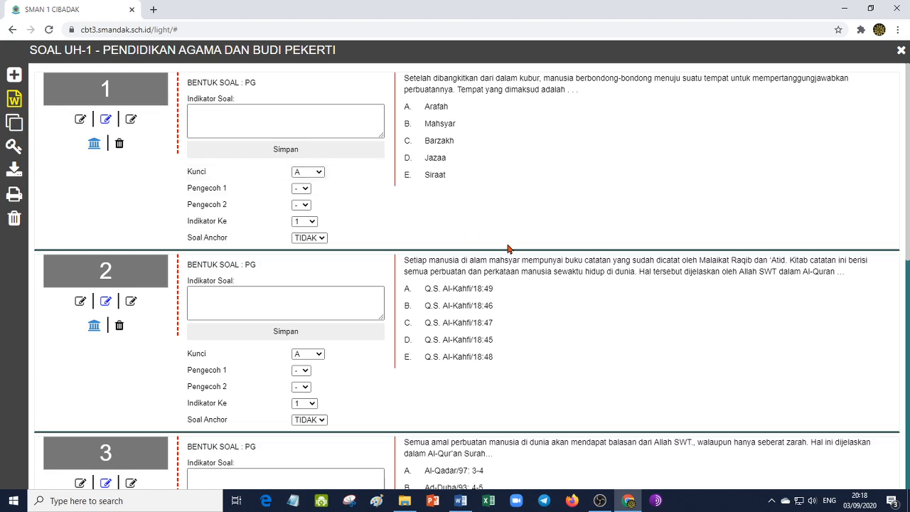
click(16, 148)
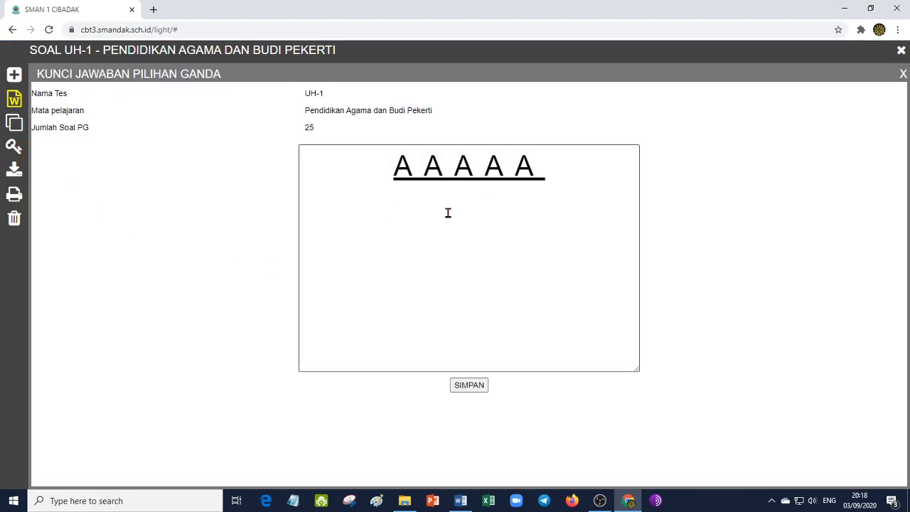
click(902, 74)
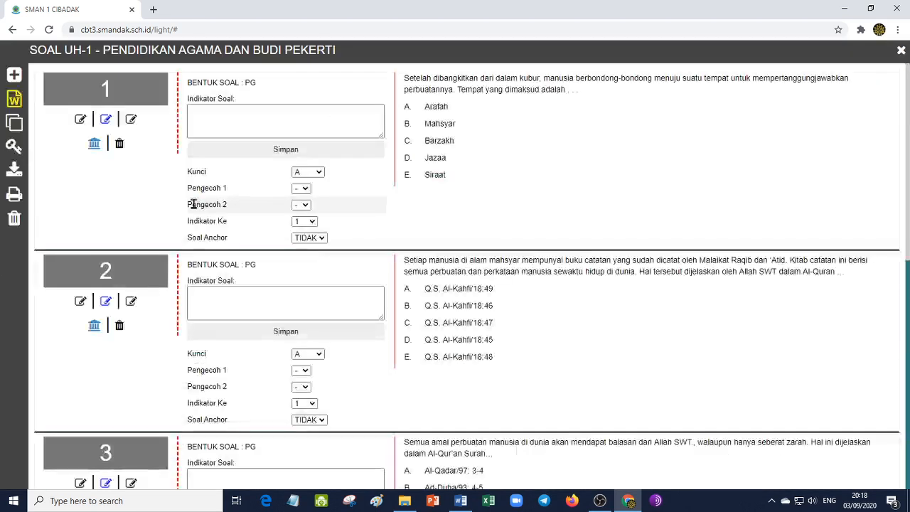
click(14, 148)
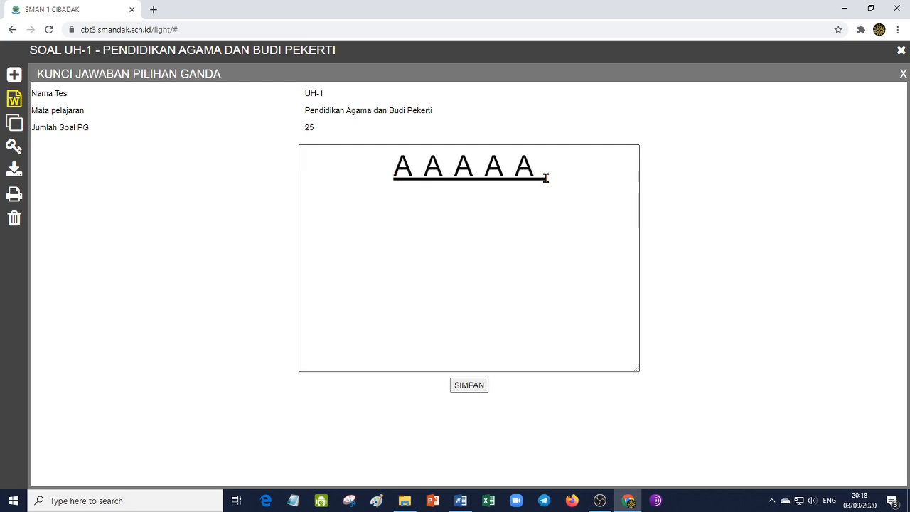
click(903, 73)
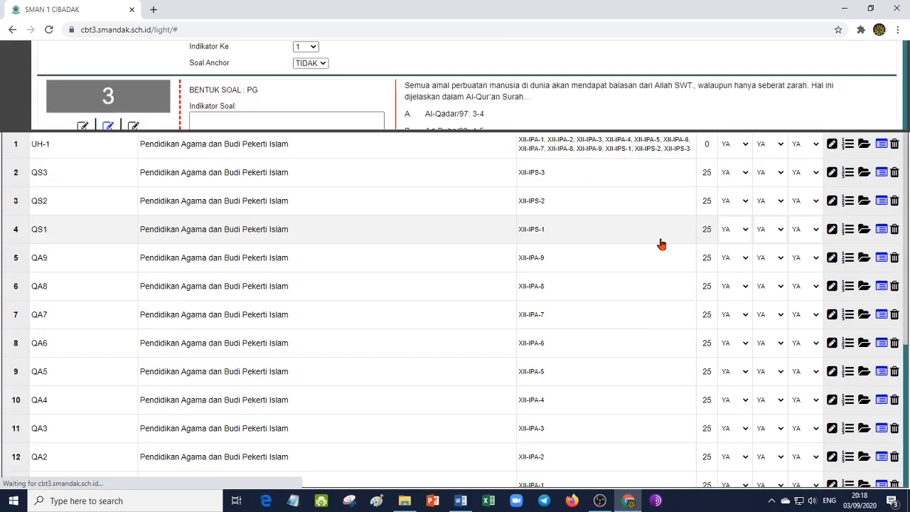
- Look over questions 1 to 5 with their keys, check the source questions in Word, and return to the list in Chrome
scroll(702, 338, down, 3)
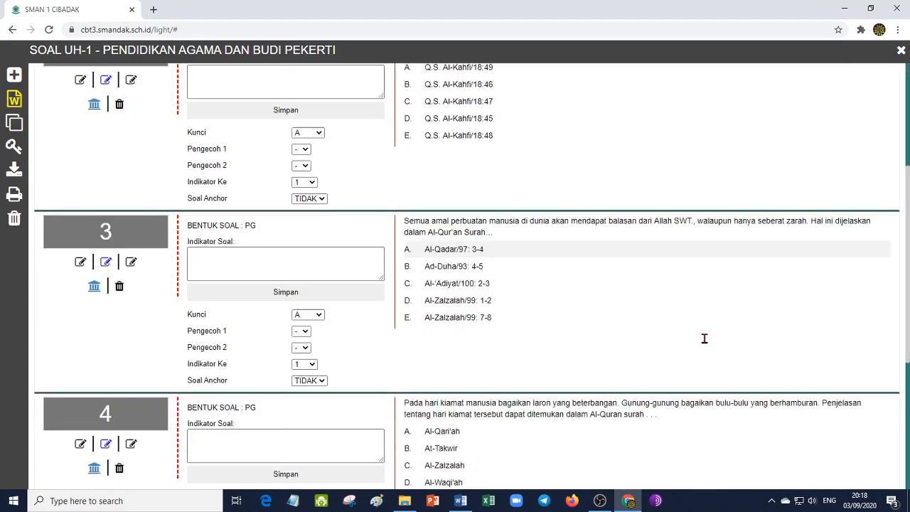
scroll(703, 339, down, 4)
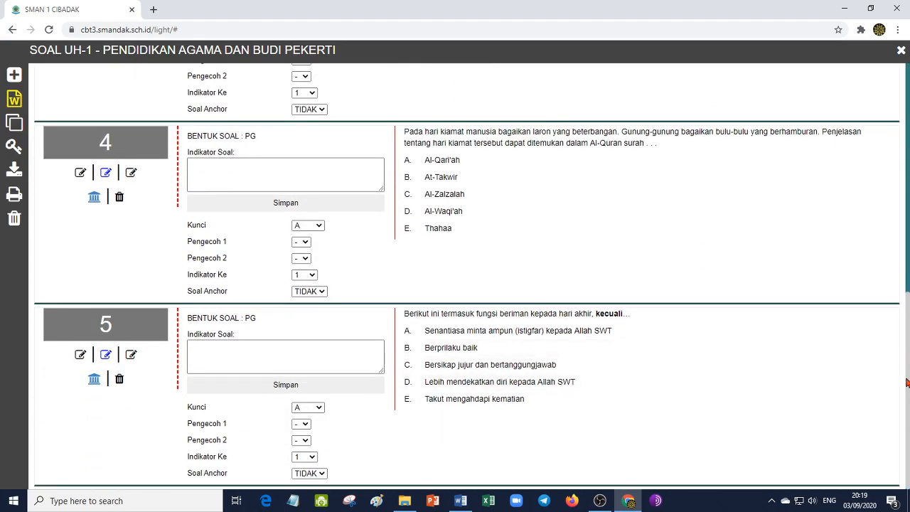
scroll(906, 341, up, 7)
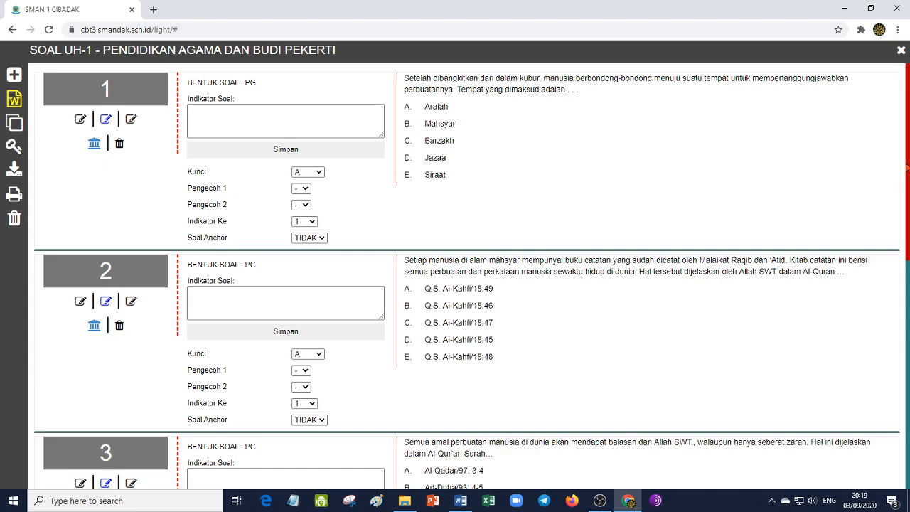
scroll(863, 223, down, 7)
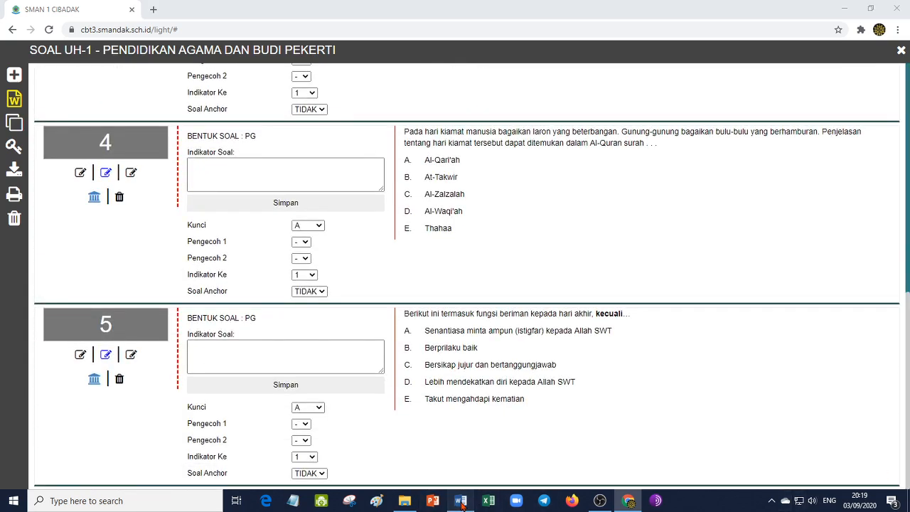
click(459, 500)
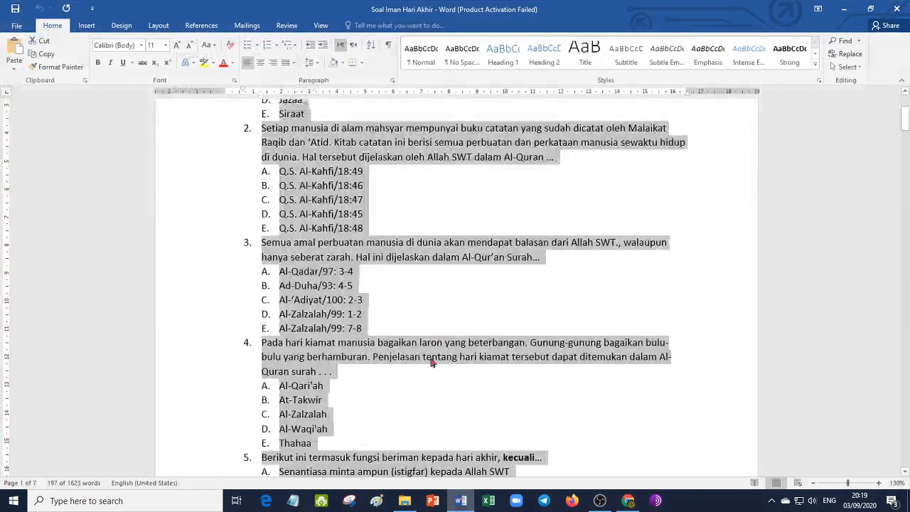
click(627, 500)
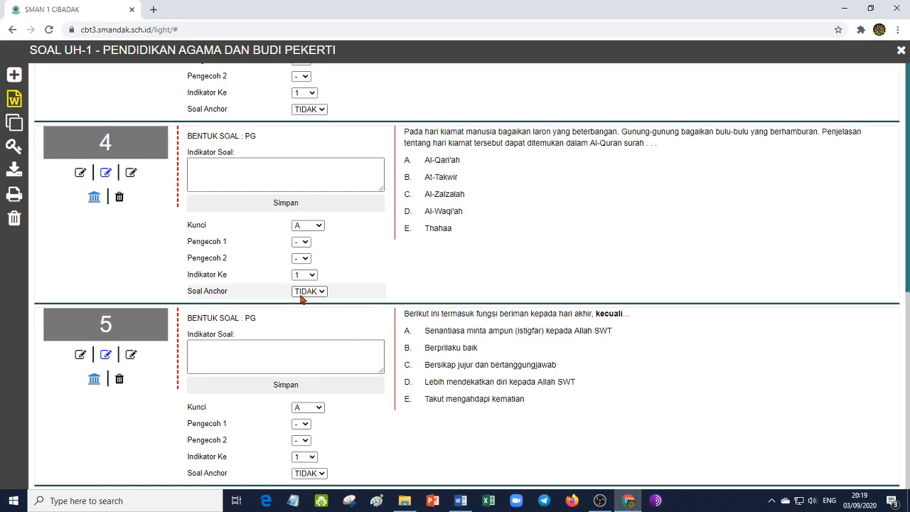
scroll(605, 139, up, 7)
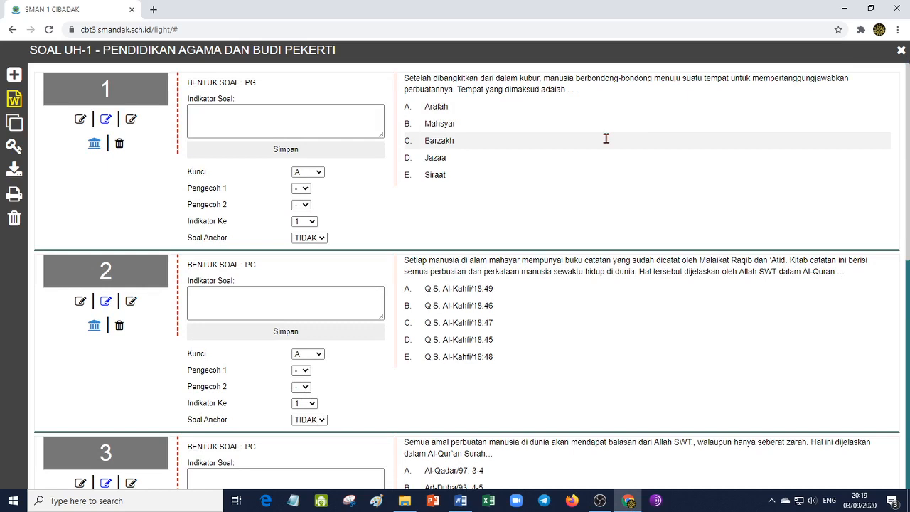
- Open a new PG+Gambar+Equation question form and look over its question and answer option editors
click(13, 76)
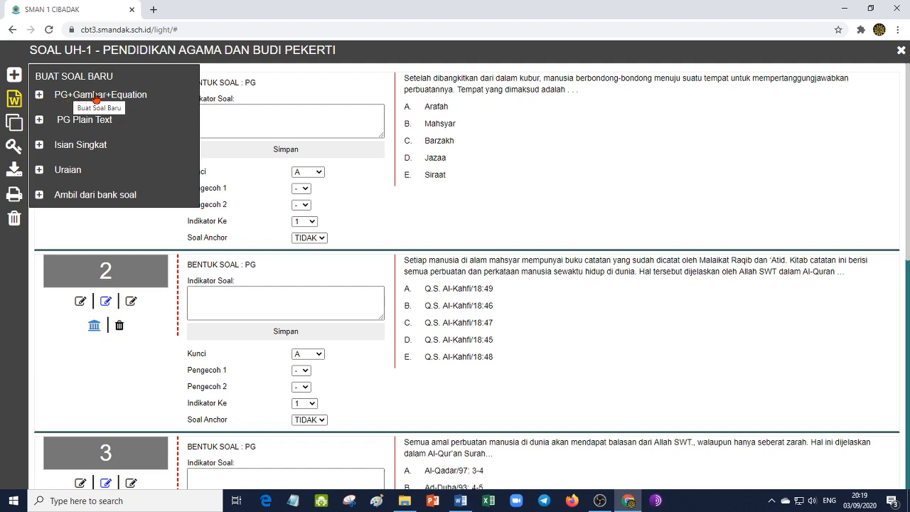
click(68, 96)
click(148, 162)
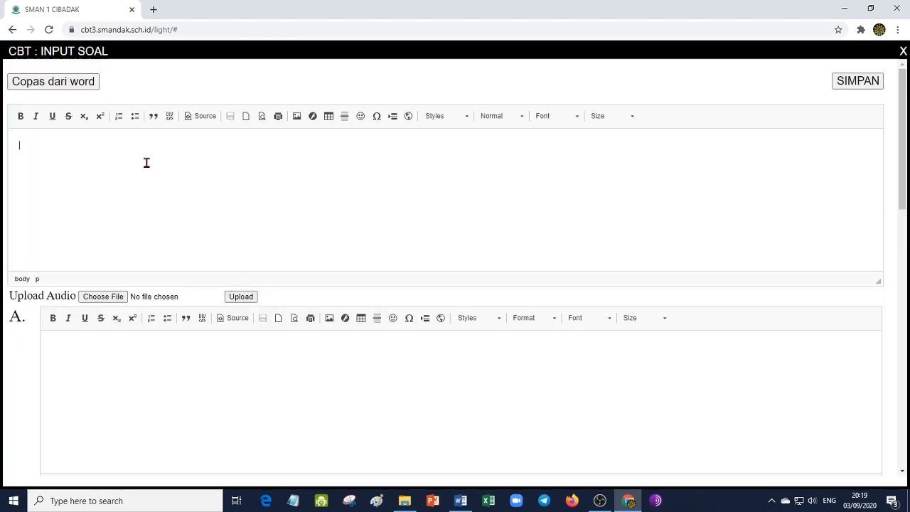
click(213, 380)
scroll(213, 381, down, 5)
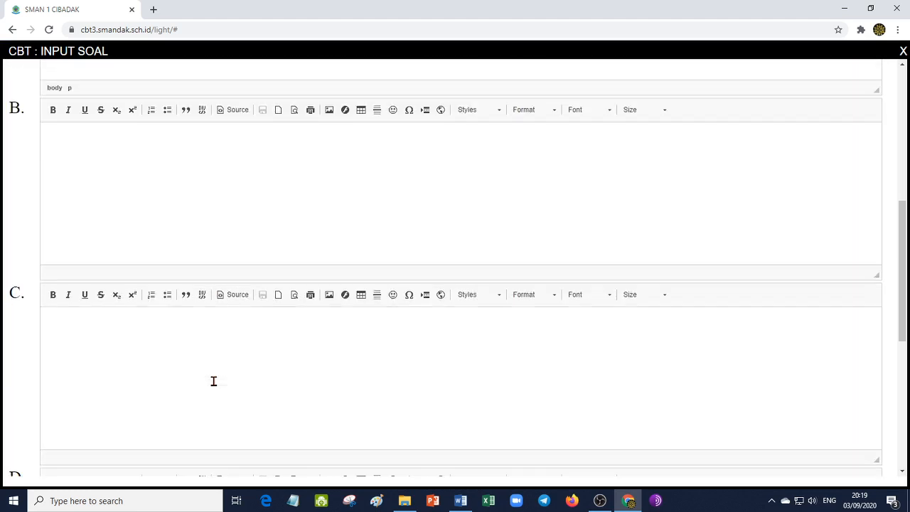
scroll(213, 381, up, 6)
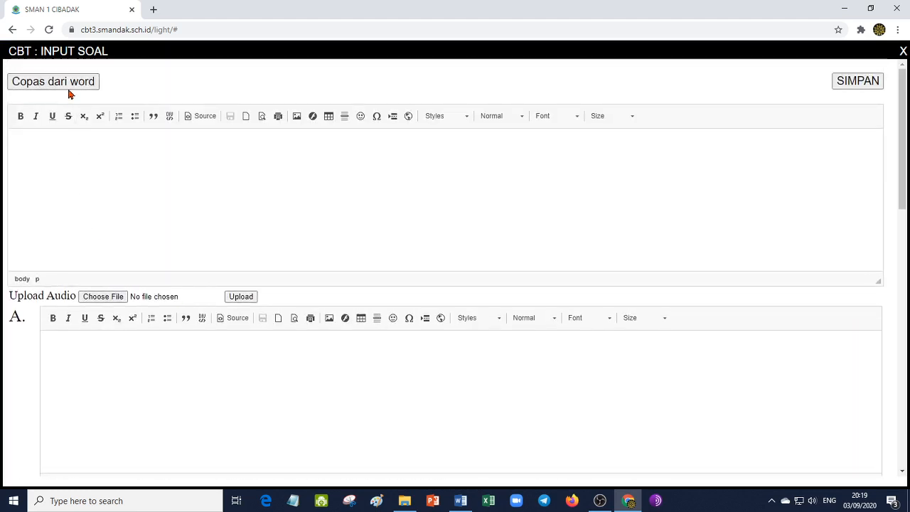
click(56, 157)
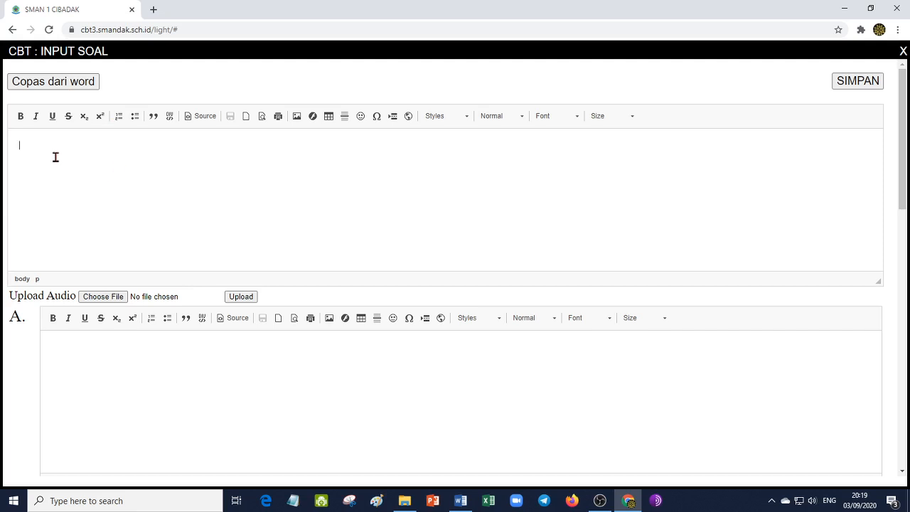
- Copy the text of question 2 from the Word document and paste it into the new form's question editor in Chrome
click(460, 500)
click(277, 145)
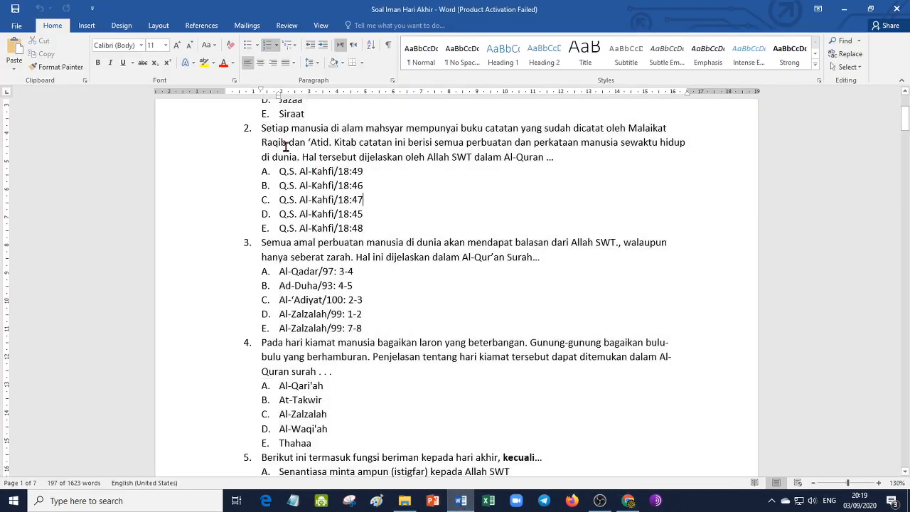
drag(262, 131, 557, 158)
key(ctrl+c)
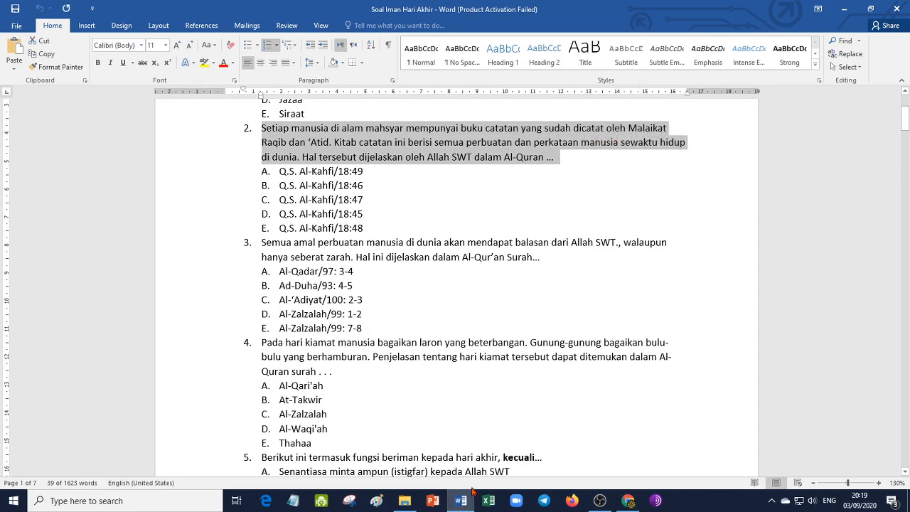
click(628, 501)
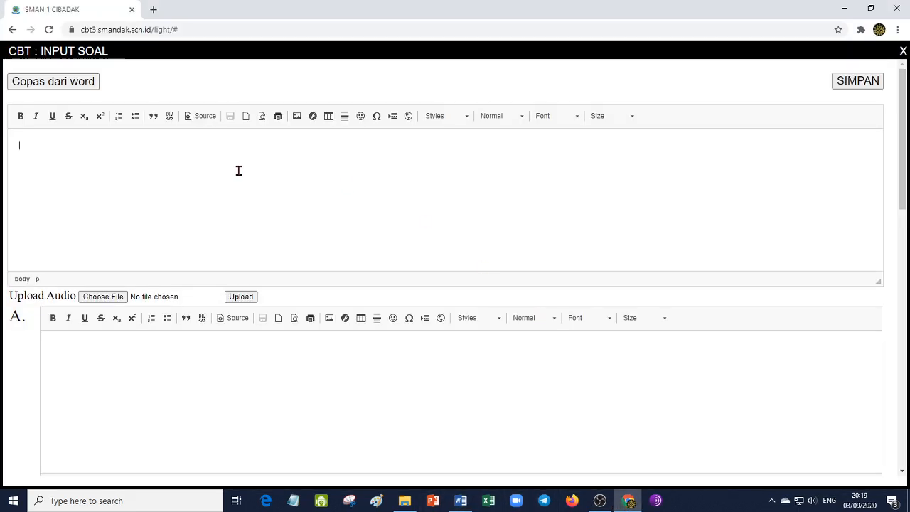
click(68, 171)
key(ctrl+v)
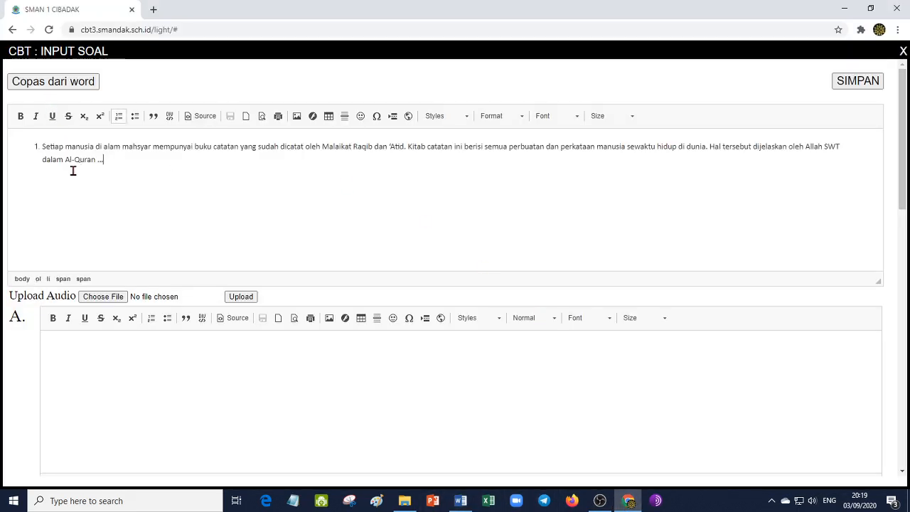
- Remove the list numbering from the pasted question and close the form without saving
click(44, 146)
click(119, 116)
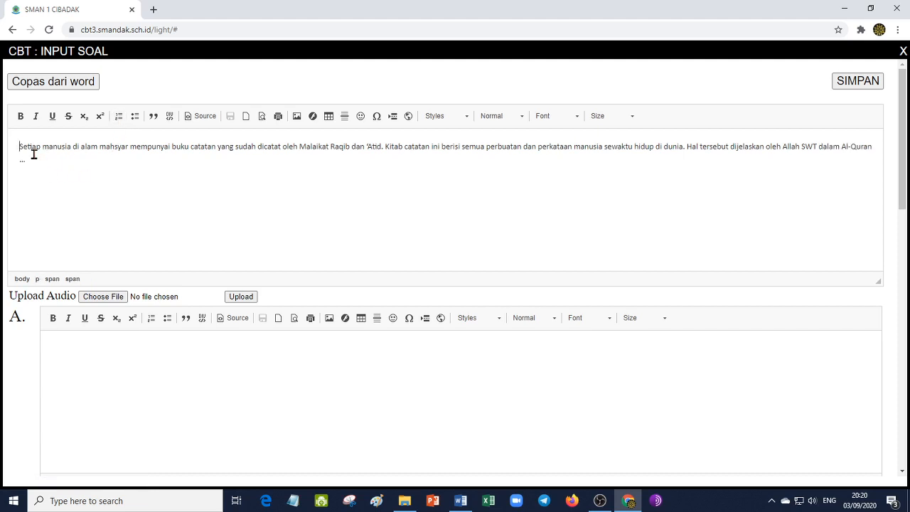
click(902, 51)
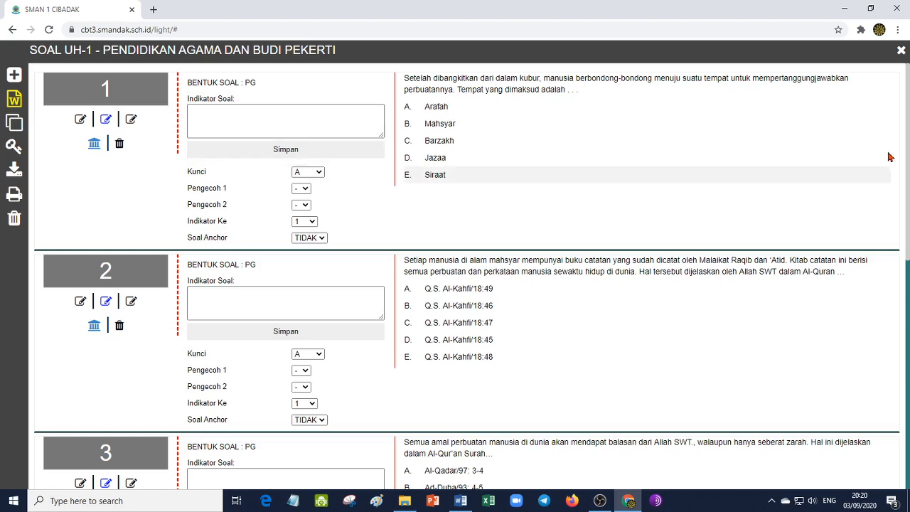
- Leave the UH-1 questions, reload Kelola Soal from the dashboard, and open the UH-1 test's confirmation page
click(901, 51)
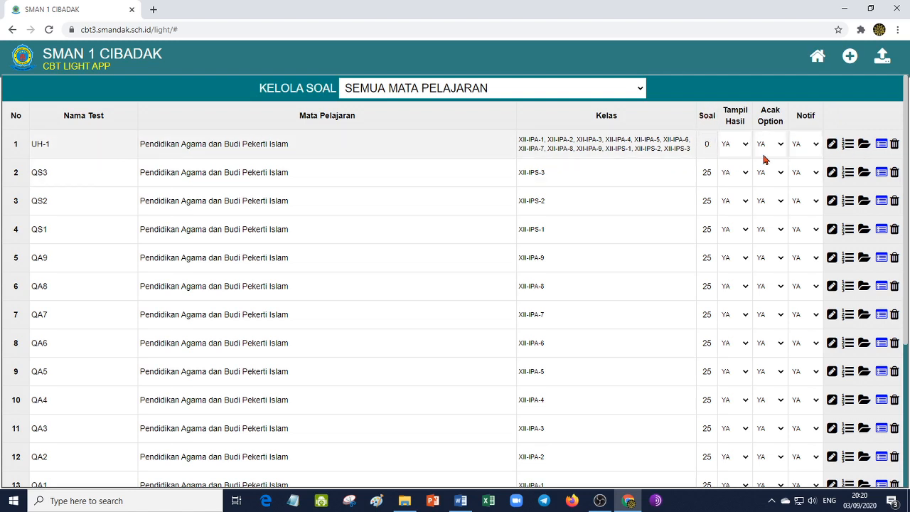
click(818, 58)
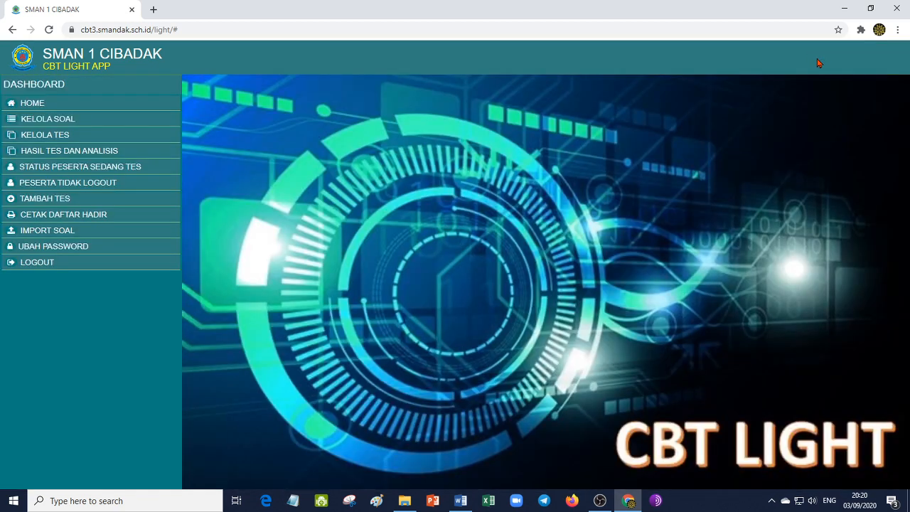
click(58, 121)
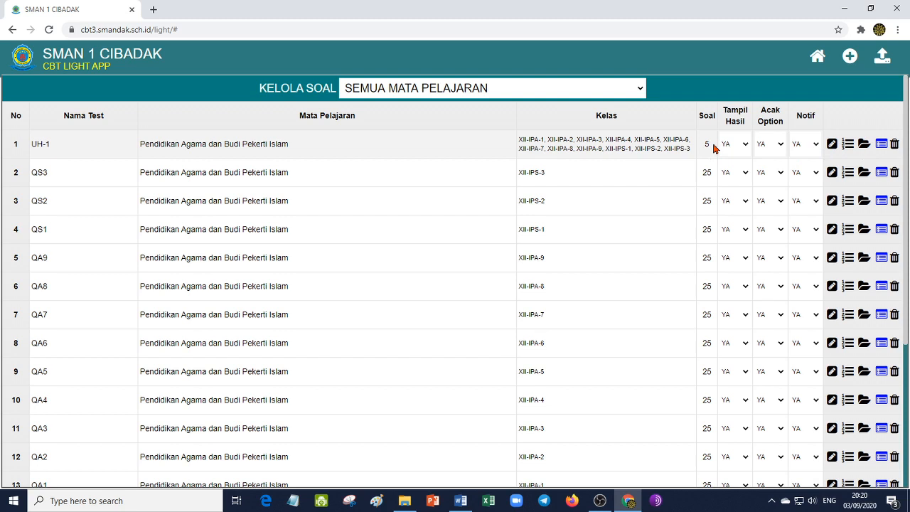
click(863, 145)
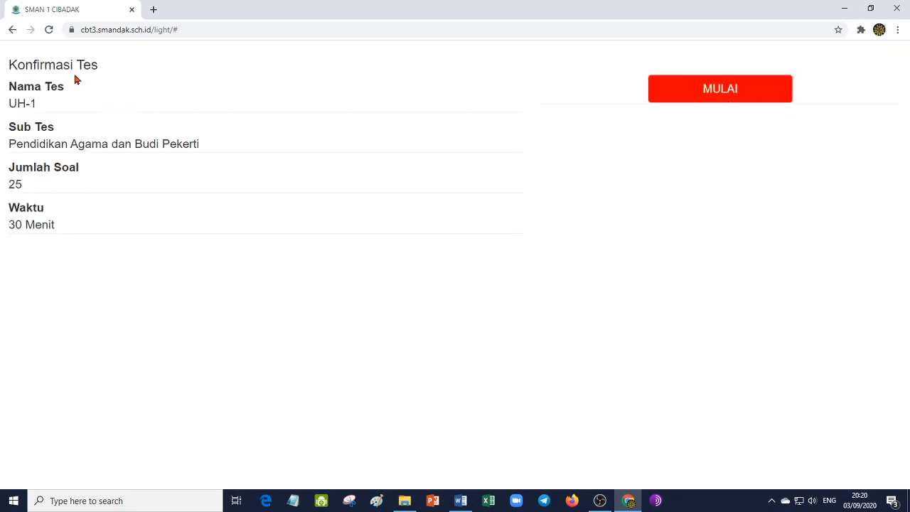
- Start the UH-1 test, move on from its first question, and return to the dashboard
click(715, 91)
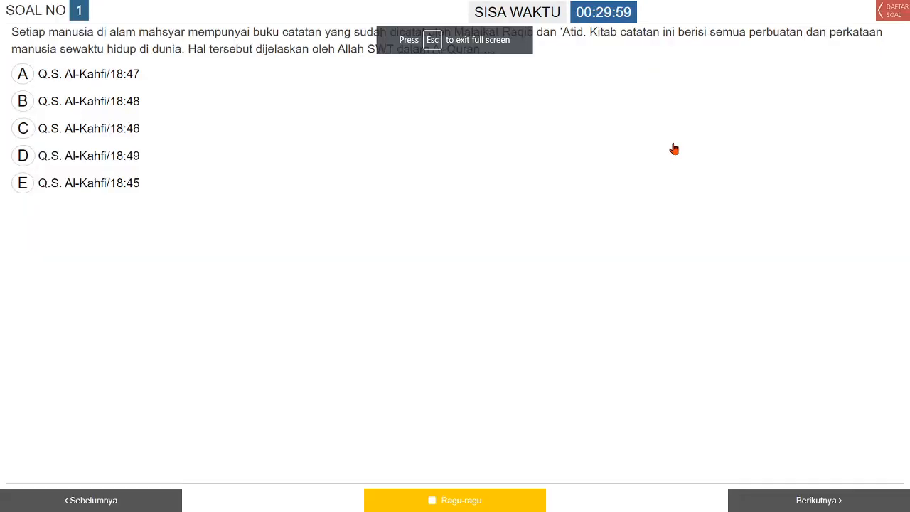
click(817, 502)
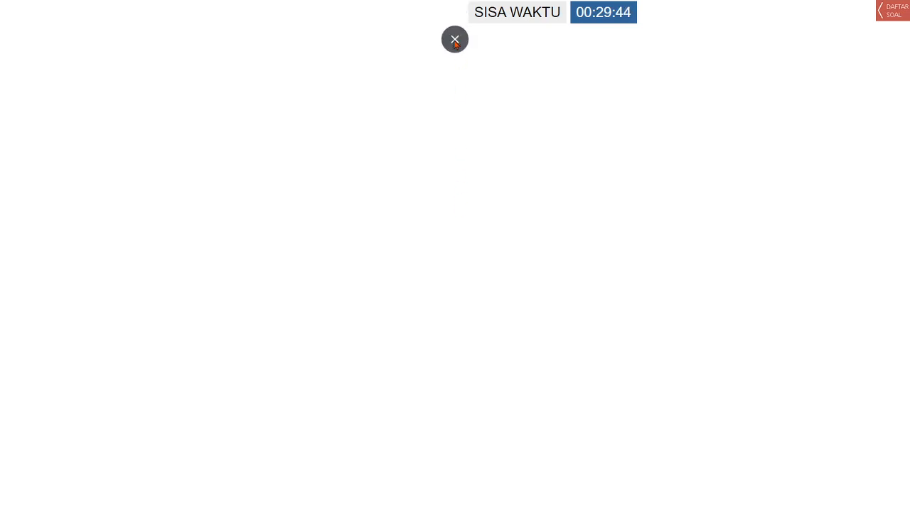
click(455, 38)
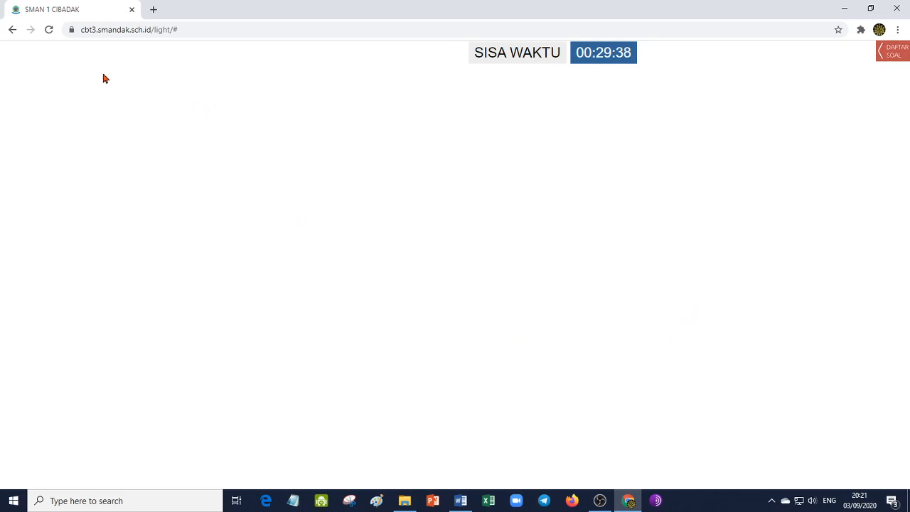
click(12, 30)
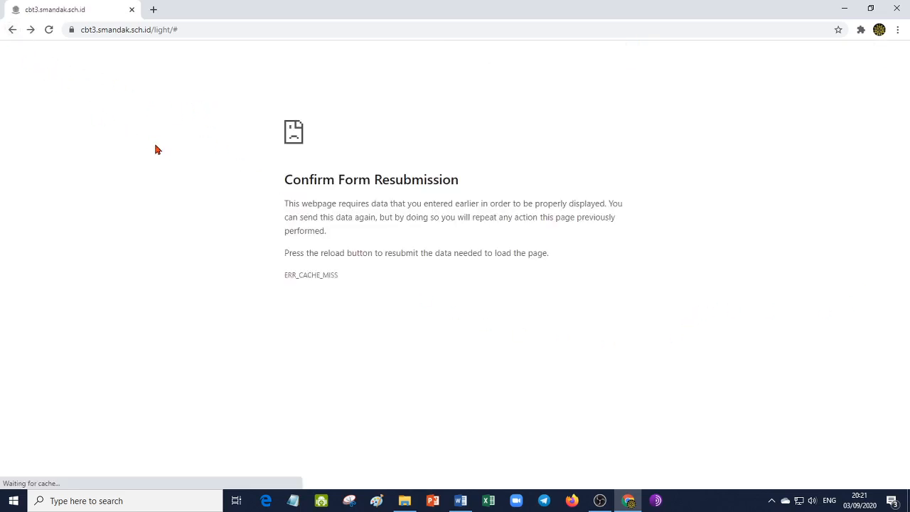
click(9, 33)
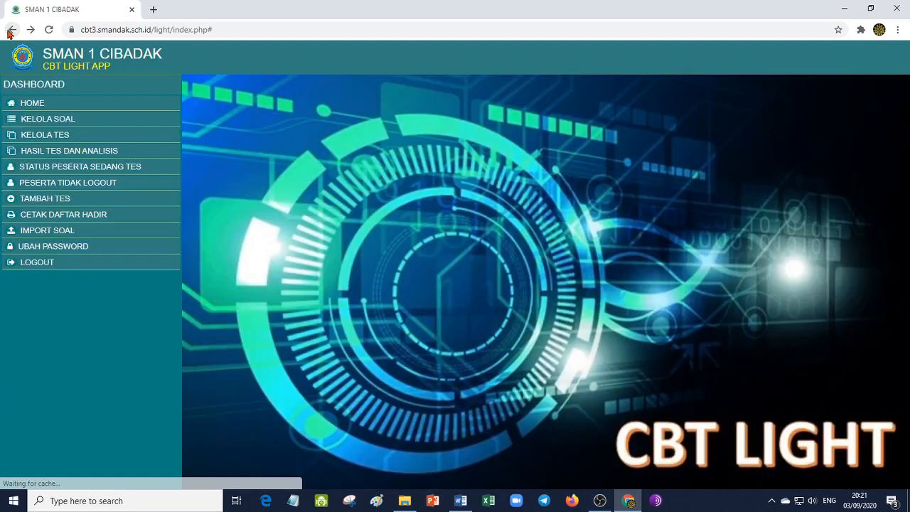
- Edit the UH-1 test in Kelola Soal to use 5 multiple-choice questions out of 5 available, and submit the change
click(39, 122)
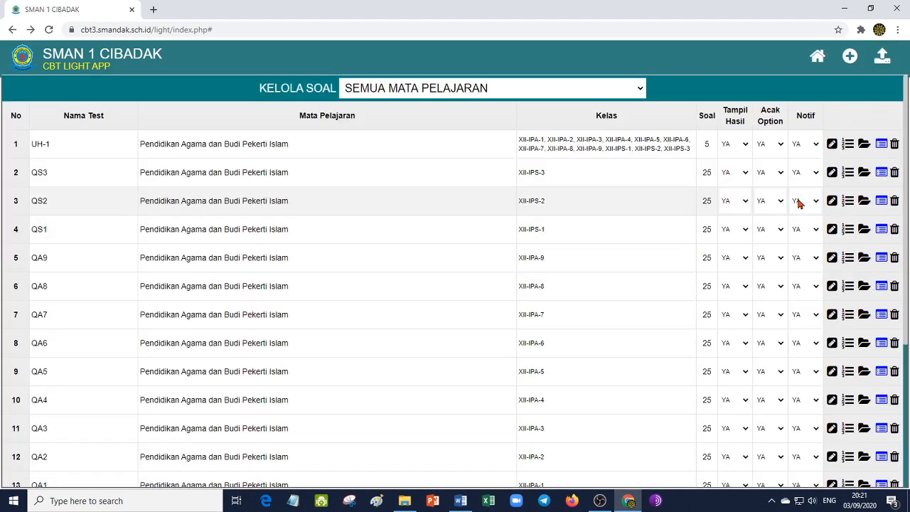
click(831, 145)
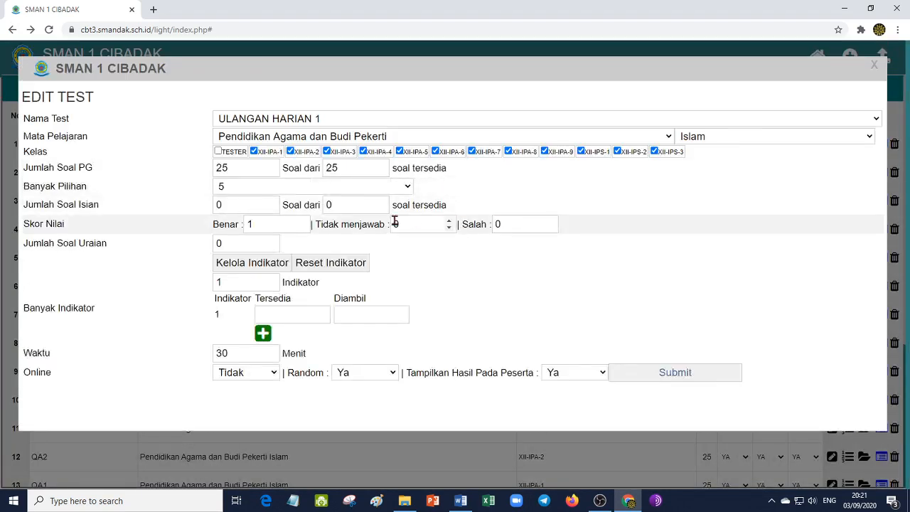
drag(233, 170, 198, 171)
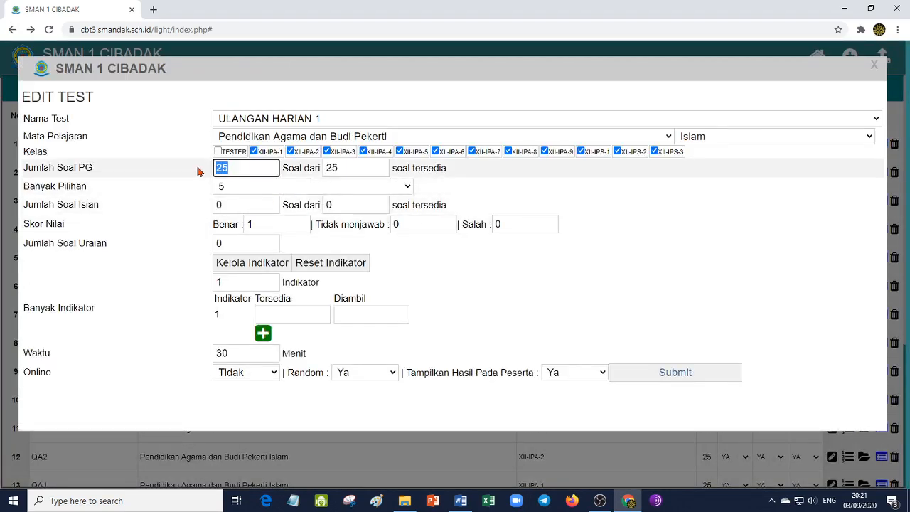
text(5)
drag(346, 169, 302, 169)
text(5)
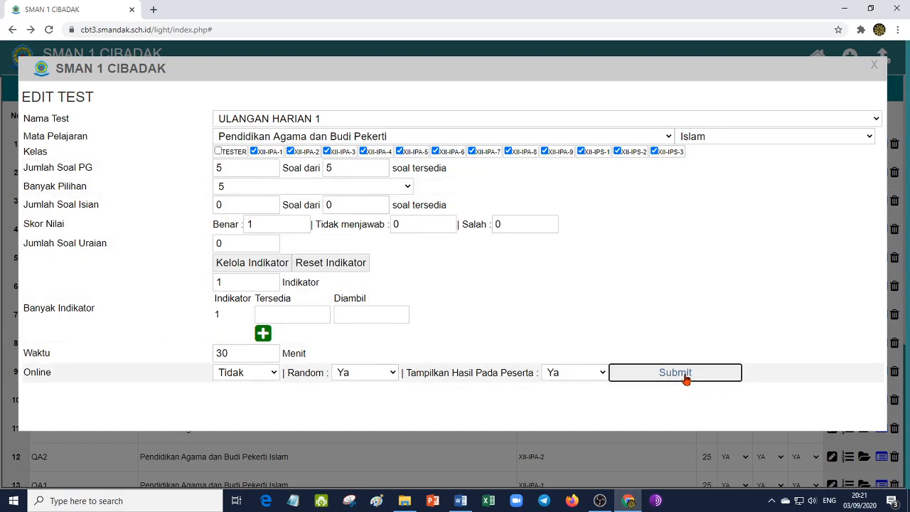
click(686, 378)
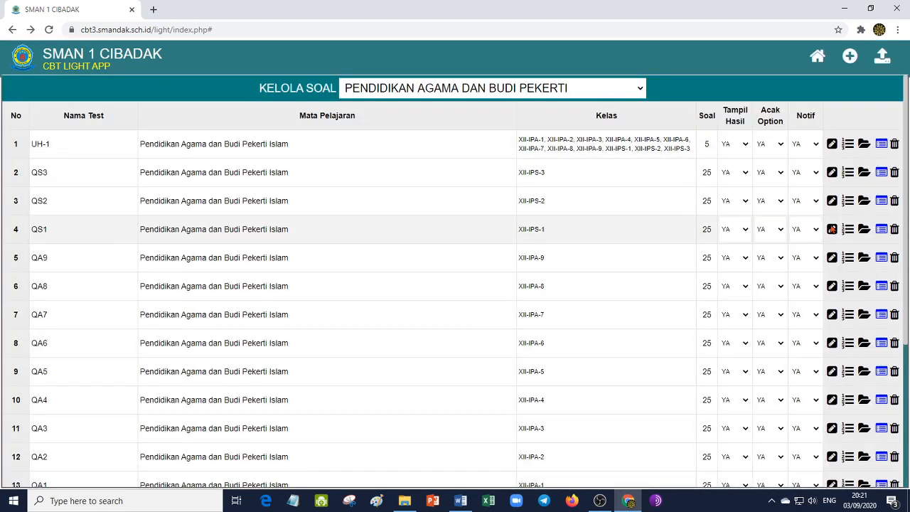
- Start the UH-1 test again, page through all its questions to the finish confirmation, and exit full screen
click(863, 145)
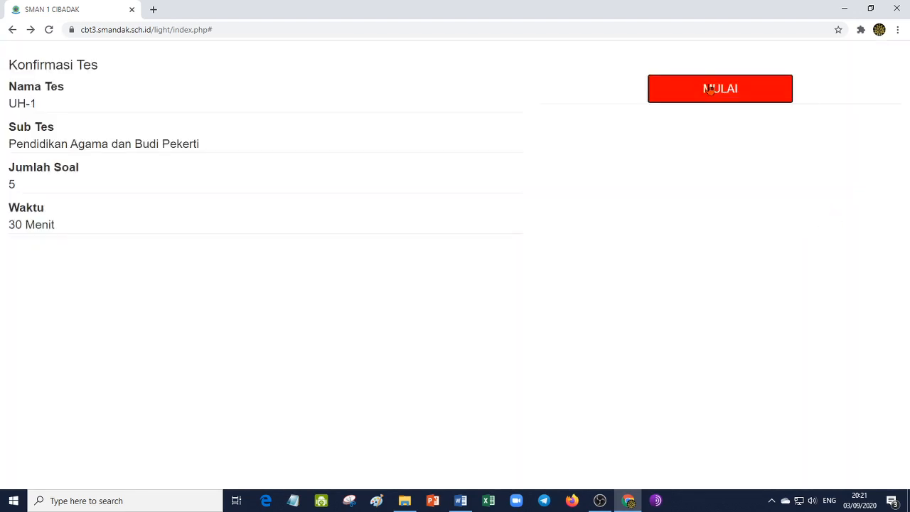
click(705, 94)
click(812, 502)
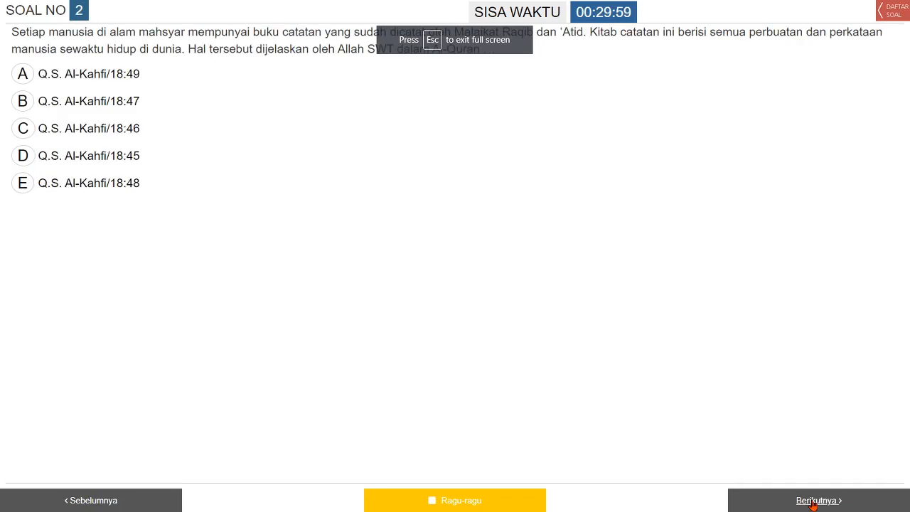
click(812, 501)
click(812, 501)
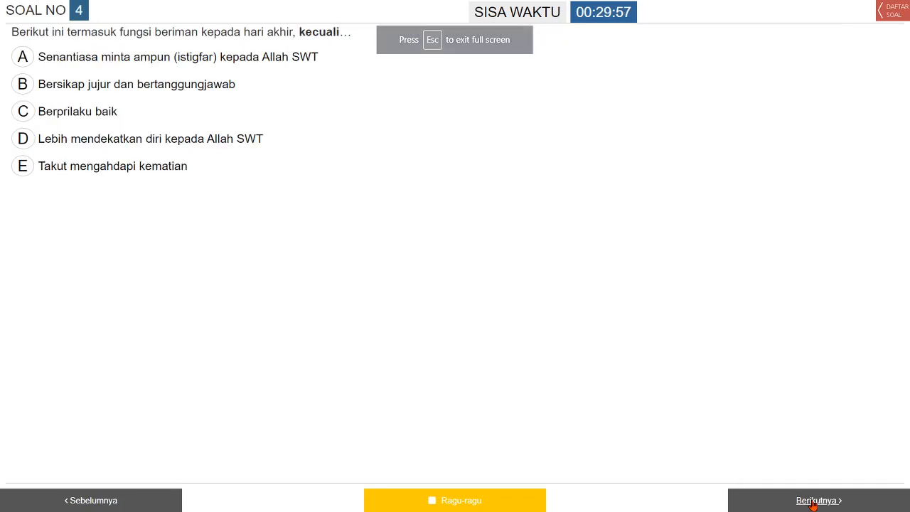
click(812, 502)
click(813, 504)
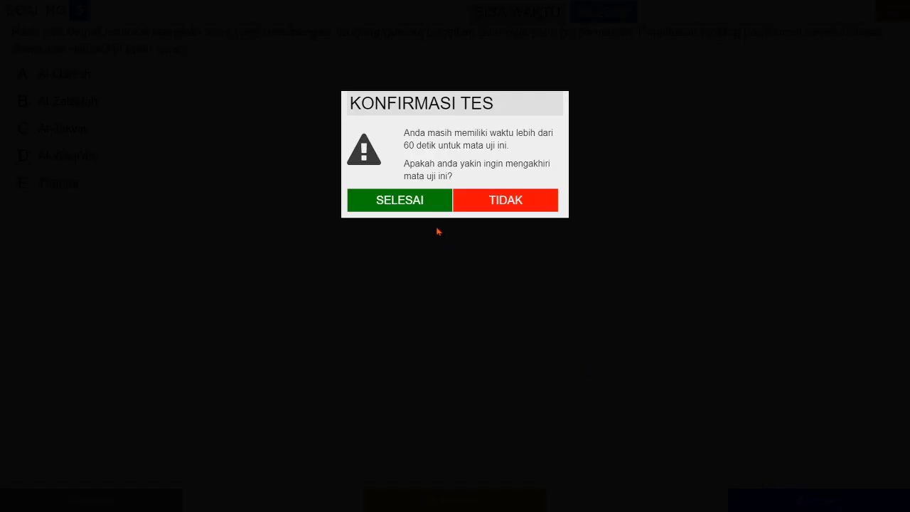
click(458, 39)
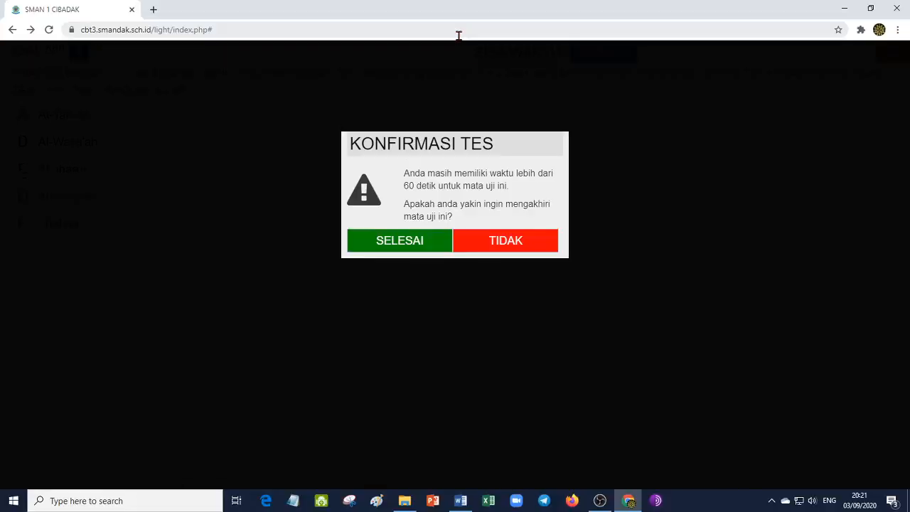
- Leave the running test by going back to the participant login page and log in again with the prefilled account credentials
click(12, 32)
click(11, 32)
click(11, 32)
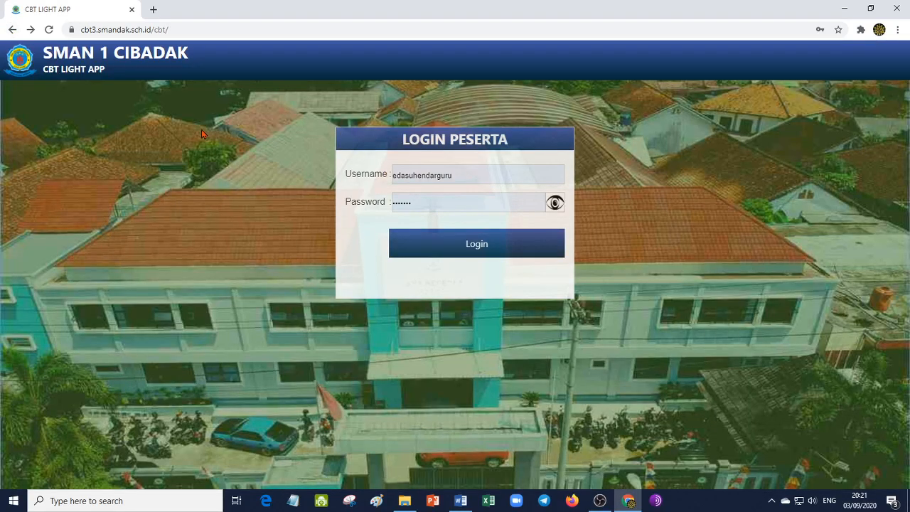
click(34, 28)
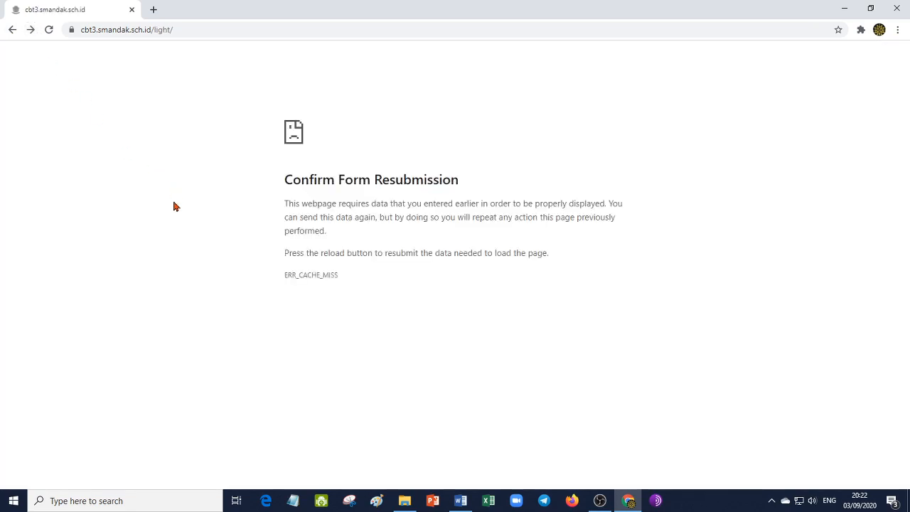
click(12, 30)
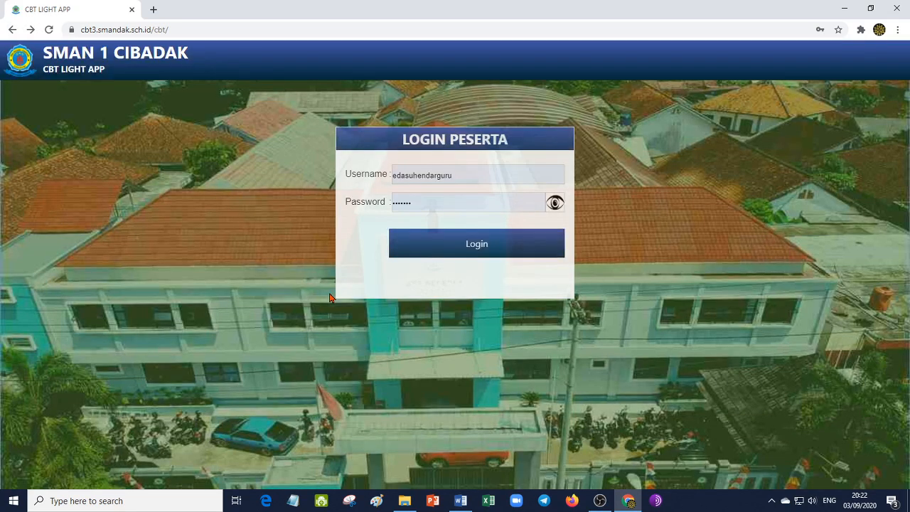
key(Return)
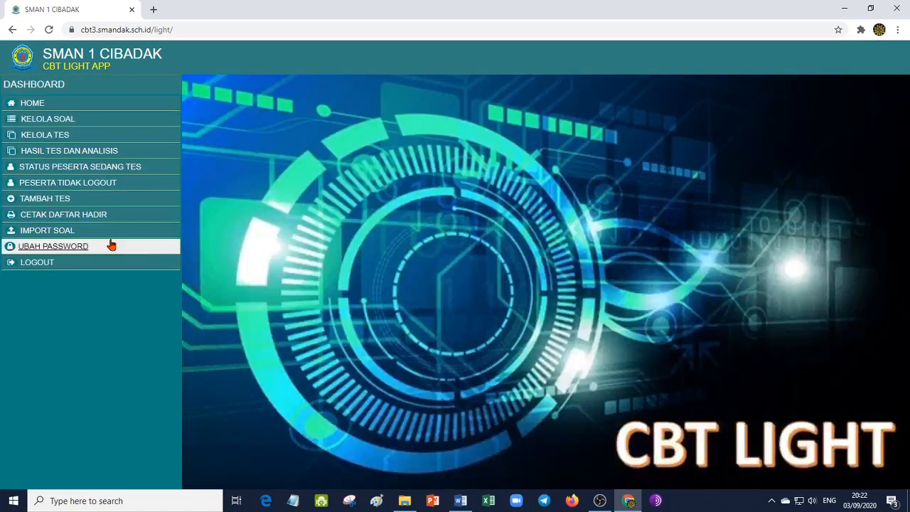
- Set the UH-1 test in Kelola Soal to 25 multiple-choice questions out of 25 available and submit the change
click(47, 120)
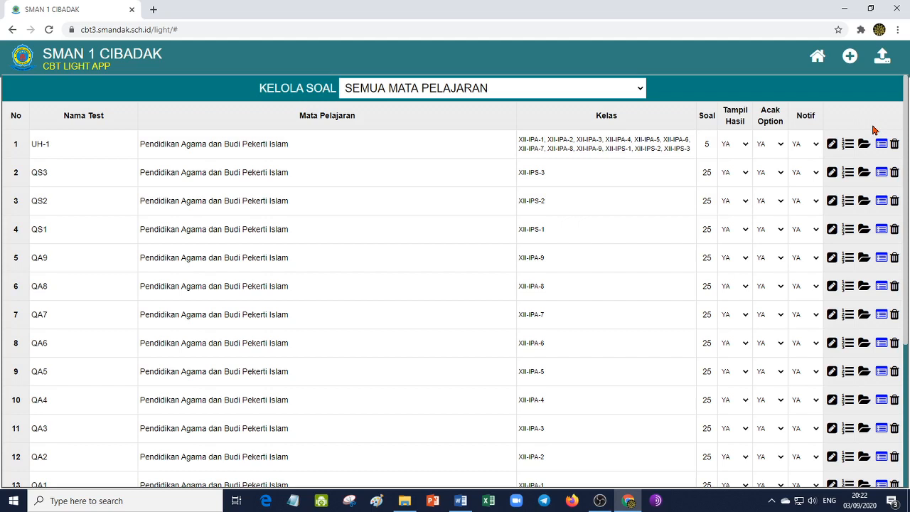
click(831, 144)
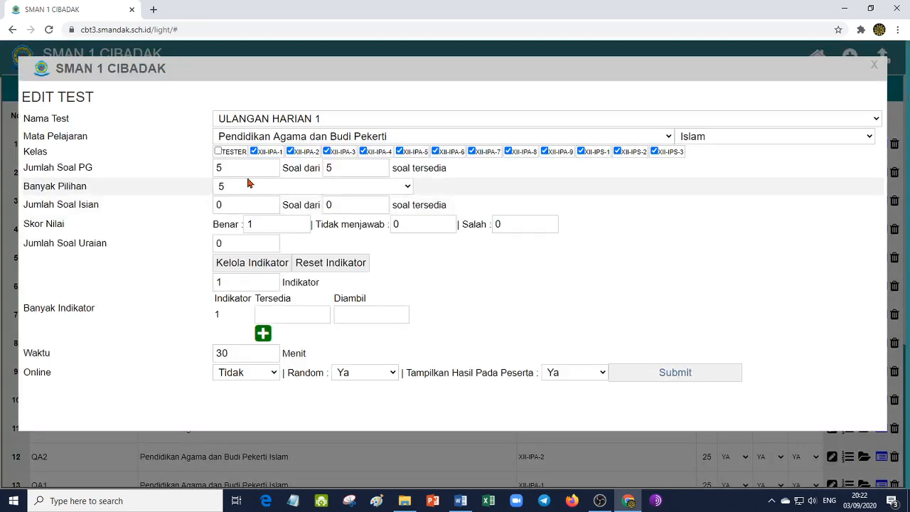
drag(240, 170, 175, 173)
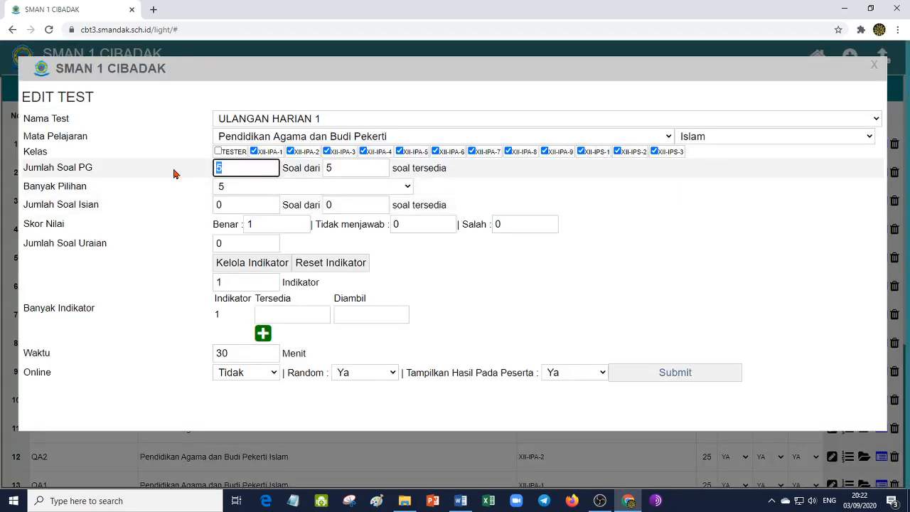
text(25)
drag(341, 169, 318, 169)
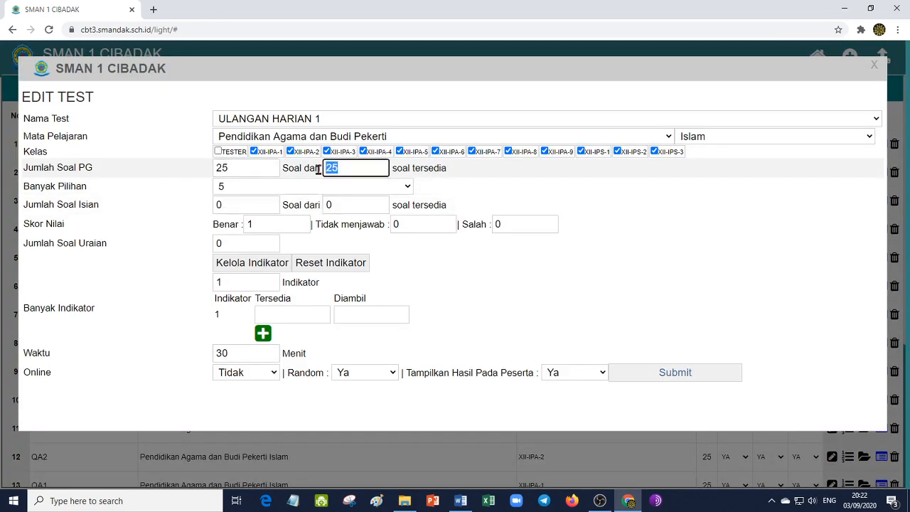
text(25)
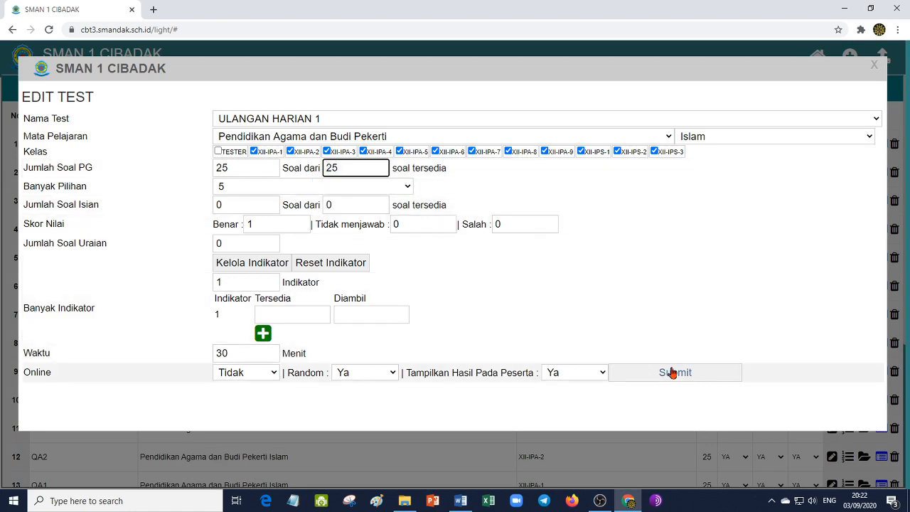
click(674, 374)
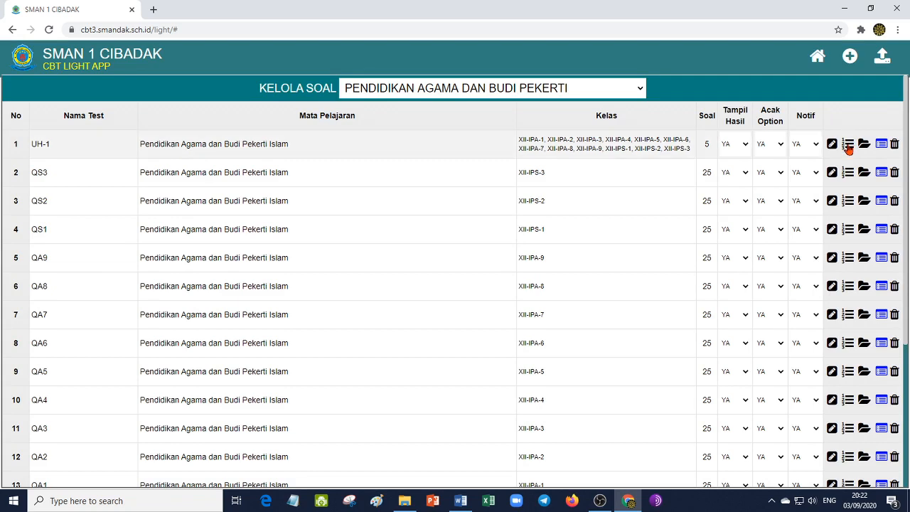
- Look over the questions and answer keys in the UH-1 question list and close the list
click(848, 145)
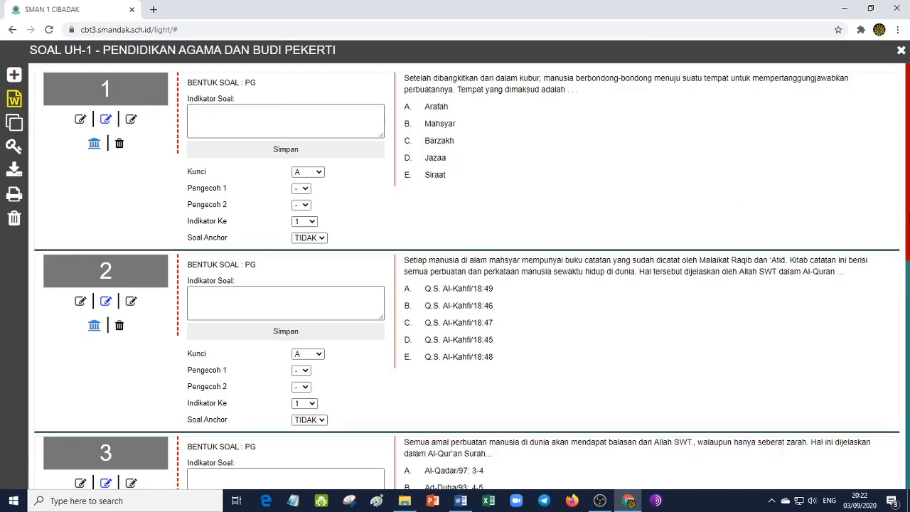
drag(908, 223, 909, 226)
scroll(640, 469, down, 7)
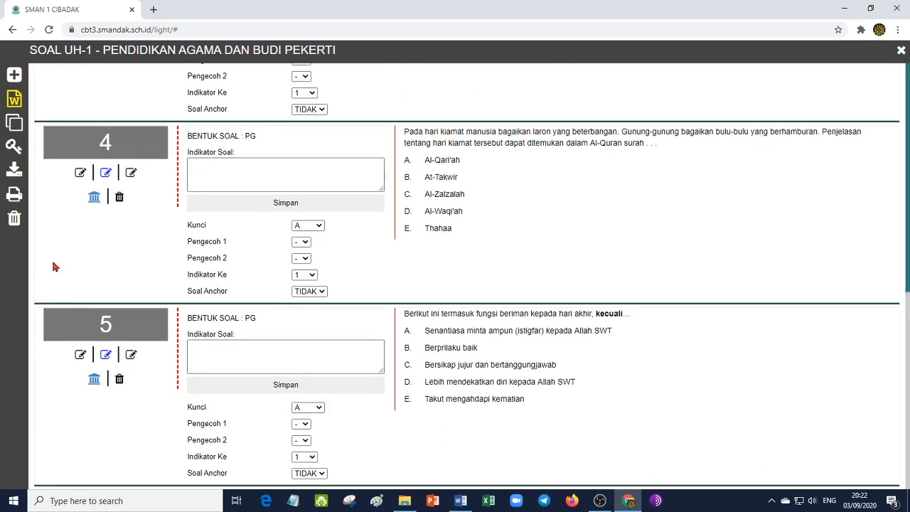
drag(908, 327, 901, 49)
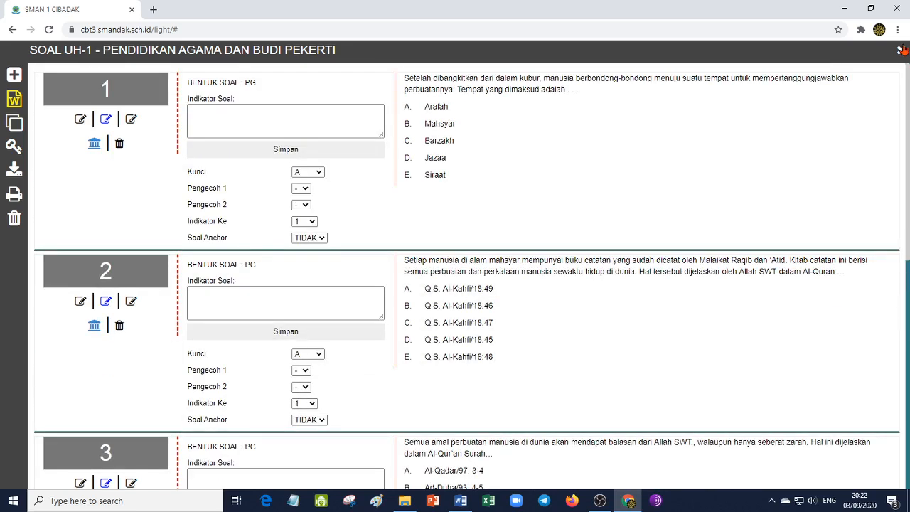
click(901, 50)
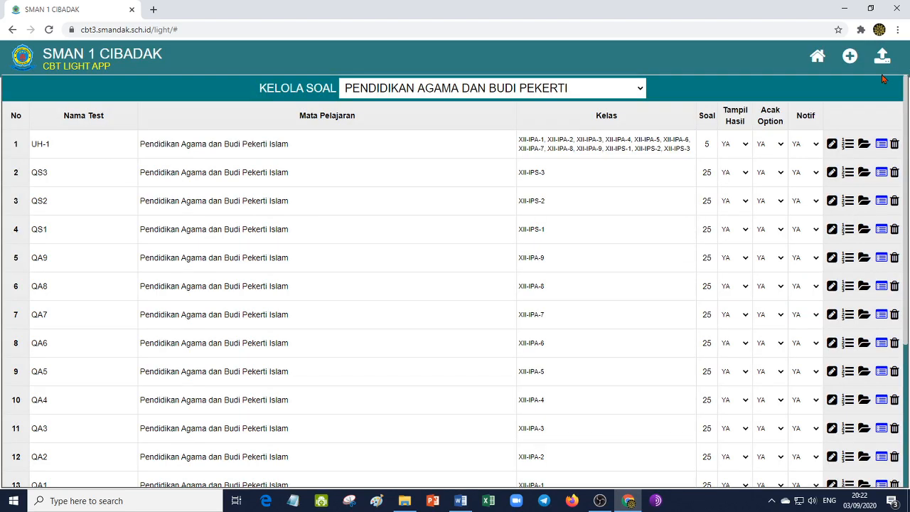
- Log out of the CBT app from the dashboard and minimize the open windows to show the desktop
click(817, 57)
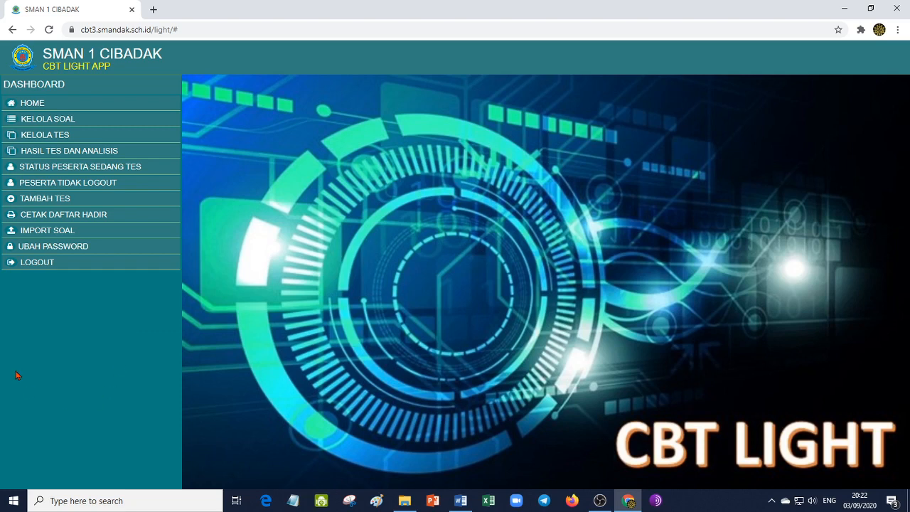
click(30, 261)
click(457, 177)
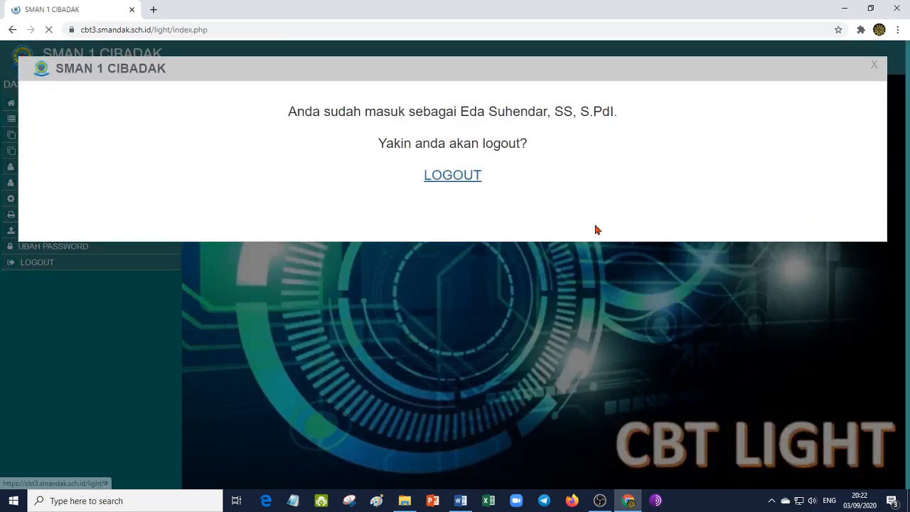
click(843, 8)
click(840, 9)
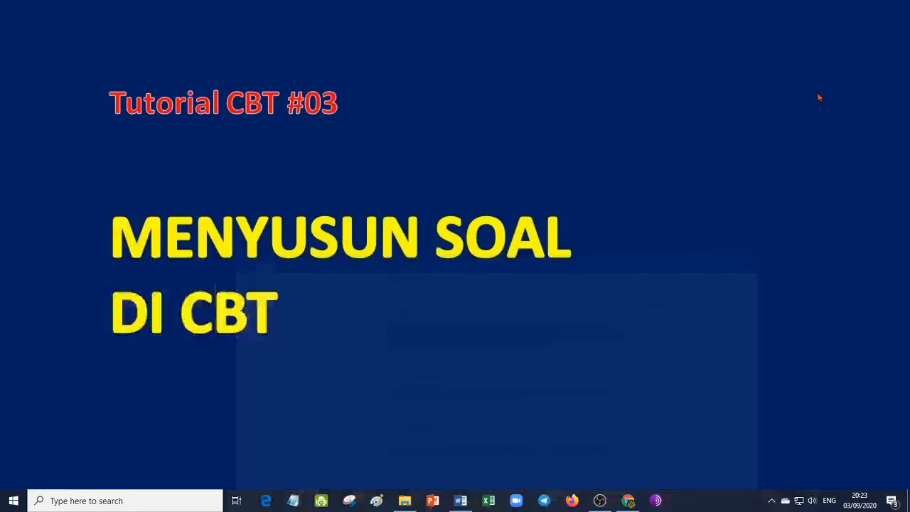